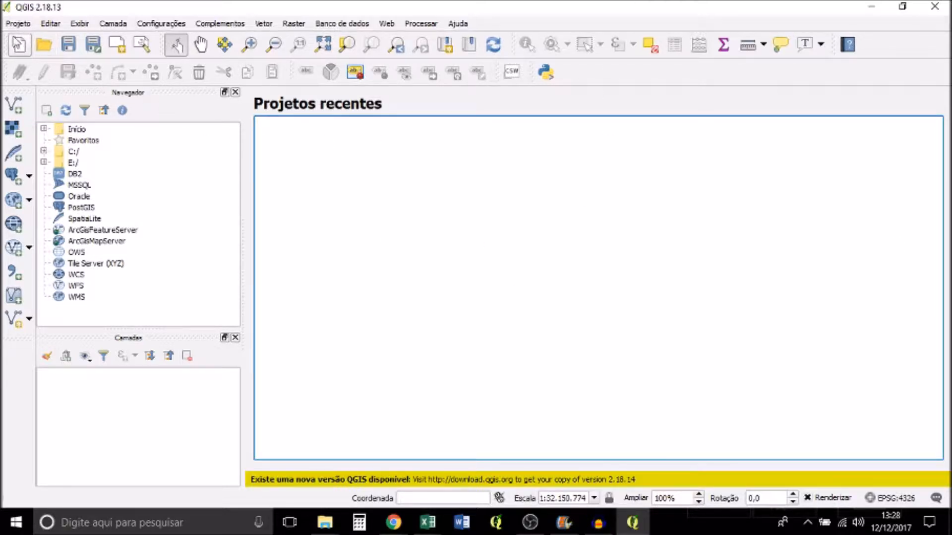
Step: Add the shapefile estadosl_2007 (1).shp from the QGIS folder on the Desktop to the project
left_click(44, 130)
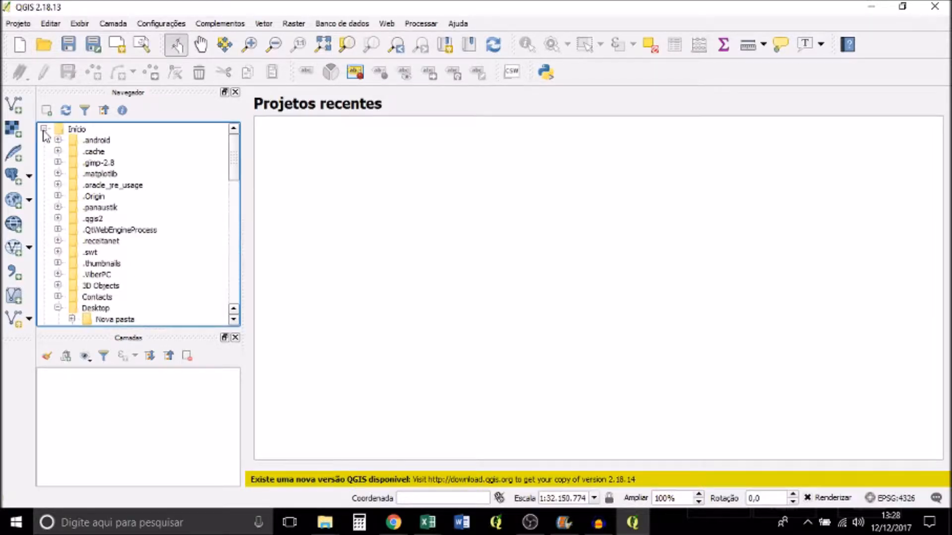
scroll(122, 189, "down", 2)
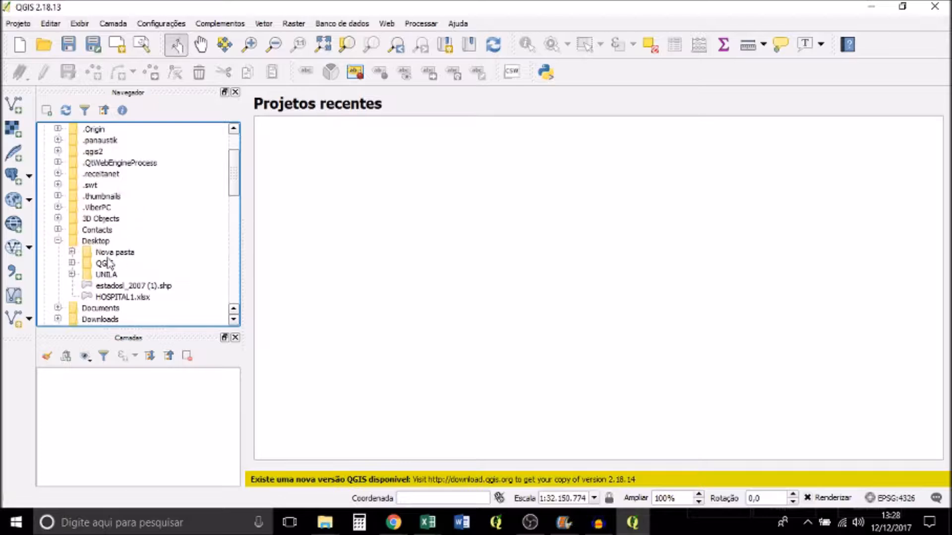
left_click(72, 263)
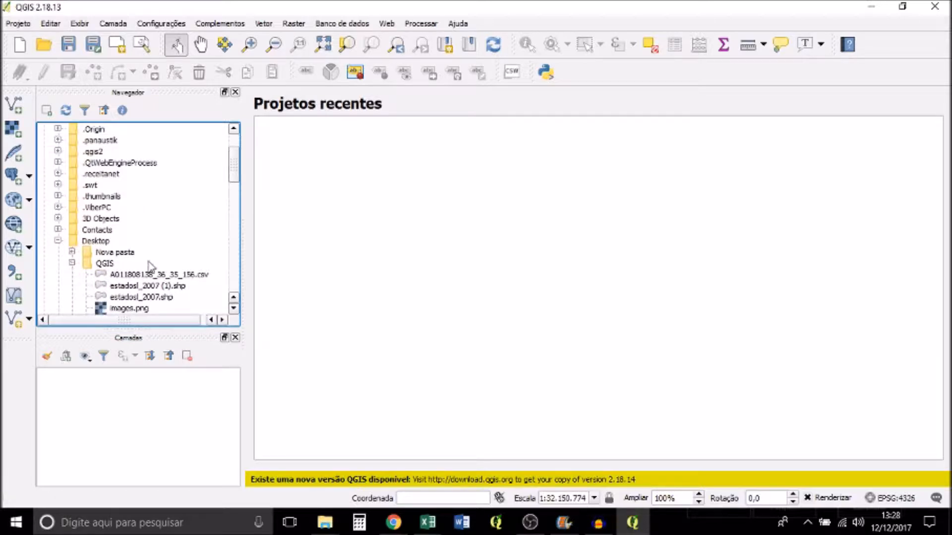
scroll(149, 266, "down", 2)
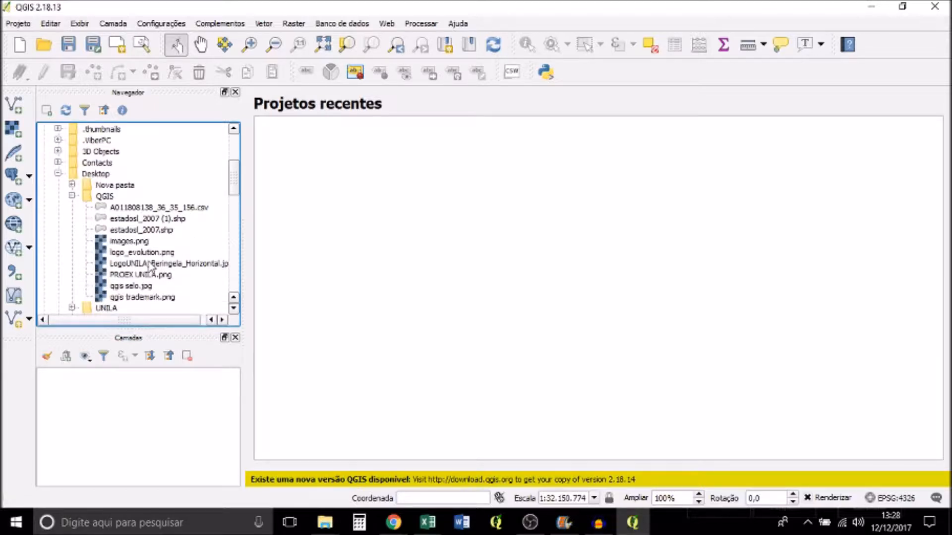
left_click(164, 221)
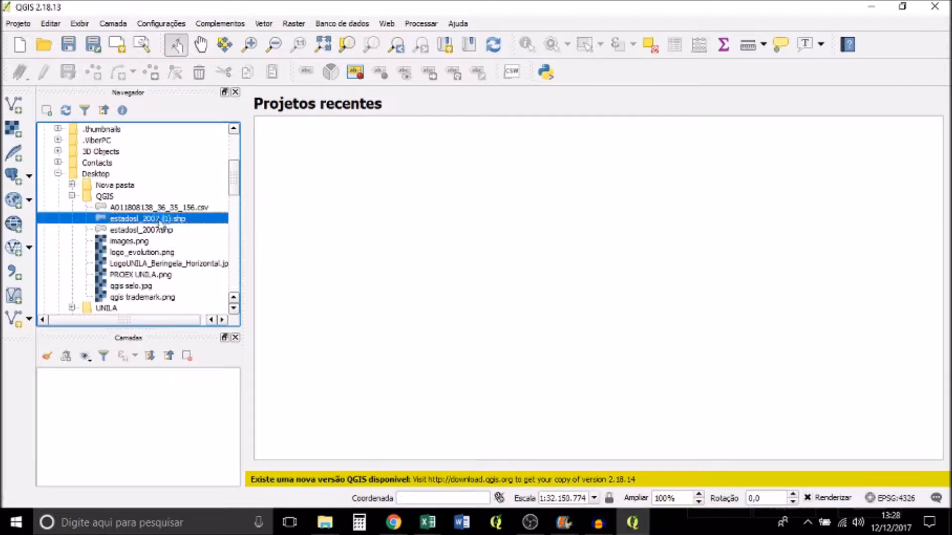
double_click(160, 221)
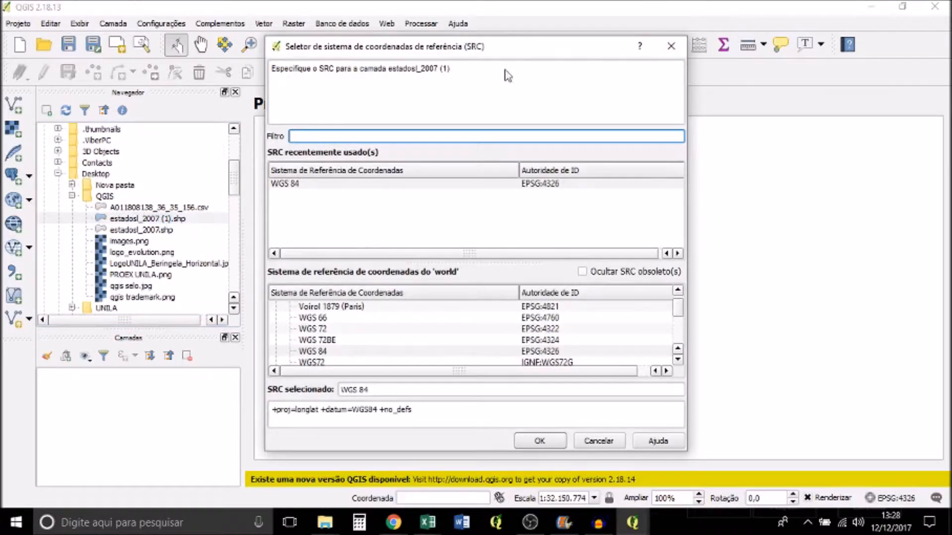
Step: Assign WGS 84 (EPSG:4326) as the coordinate reference system of the estadosl_2007 (1) layer
scroll(473, 340, "down", 2)
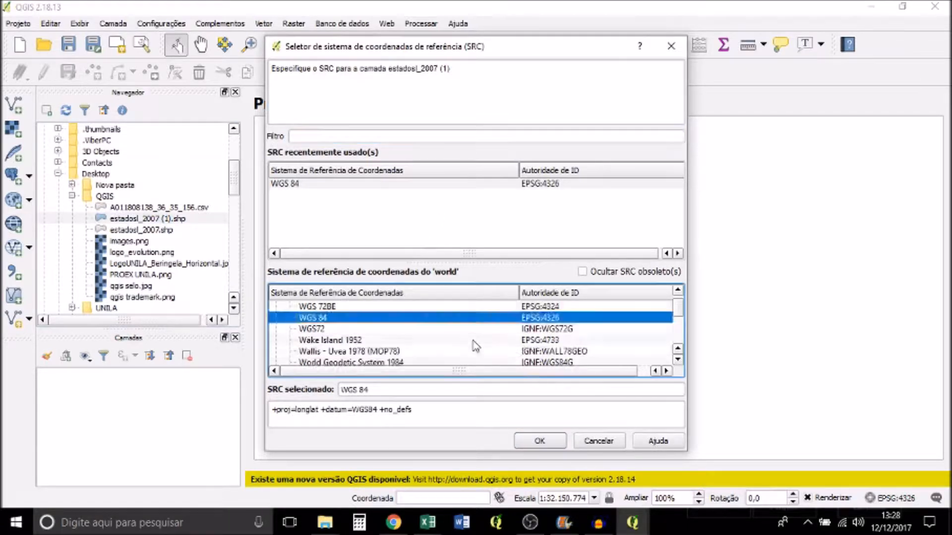
scroll(472, 341, "up", 1)
scroll(475, 346, "up", 1)
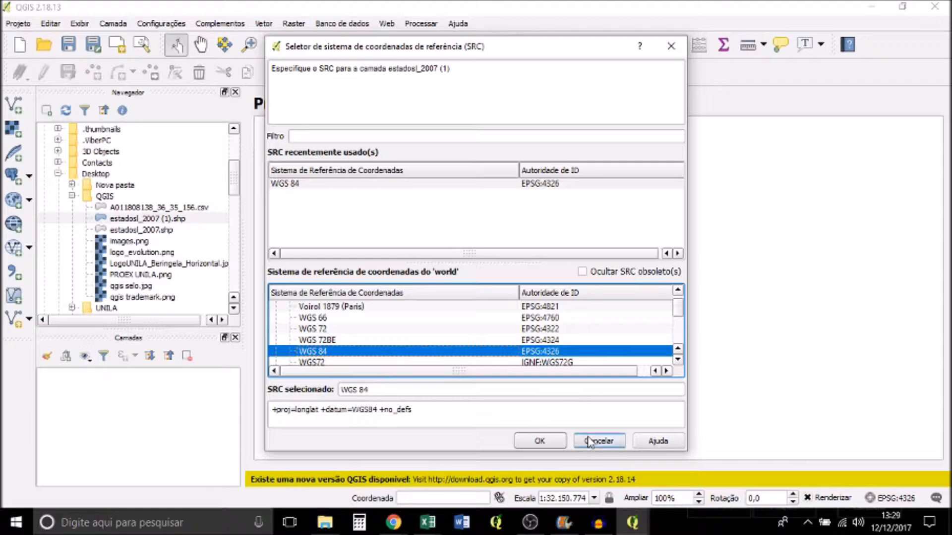
left_click(540, 440)
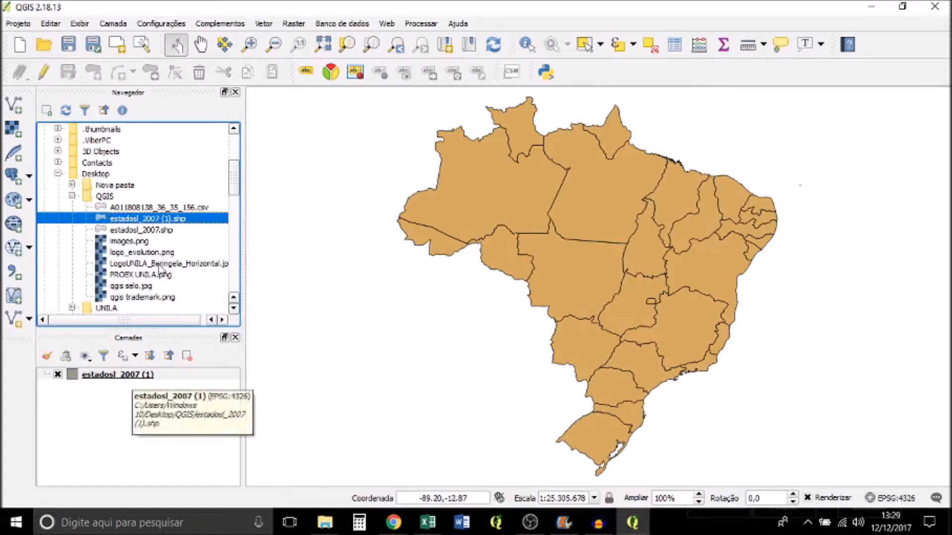
Step: Add the table A011808138_36_35_156.csv from the QGIS folder to the project
double_click(163, 213)
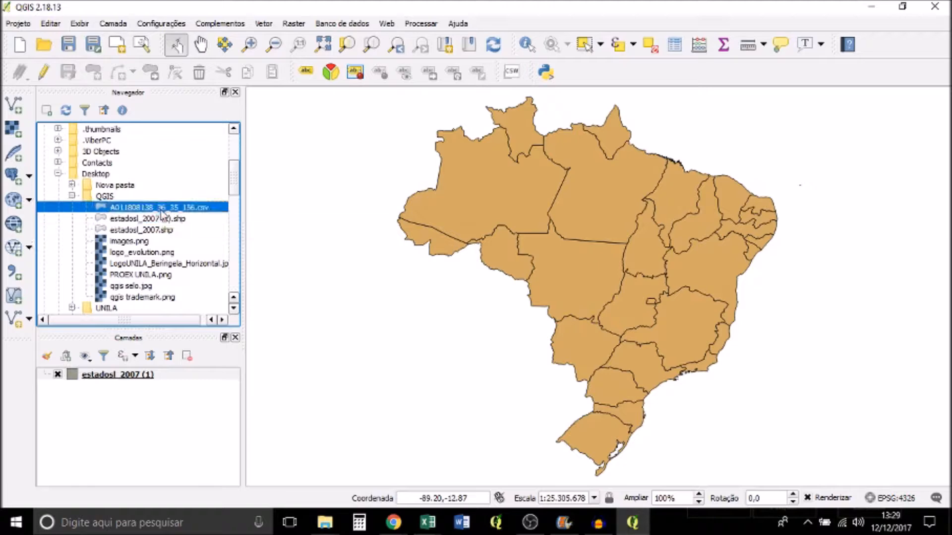
Step: Examine the columns in the attribute table of the estadosl_2007 (1) layer, and close the table
left_click(108, 390)
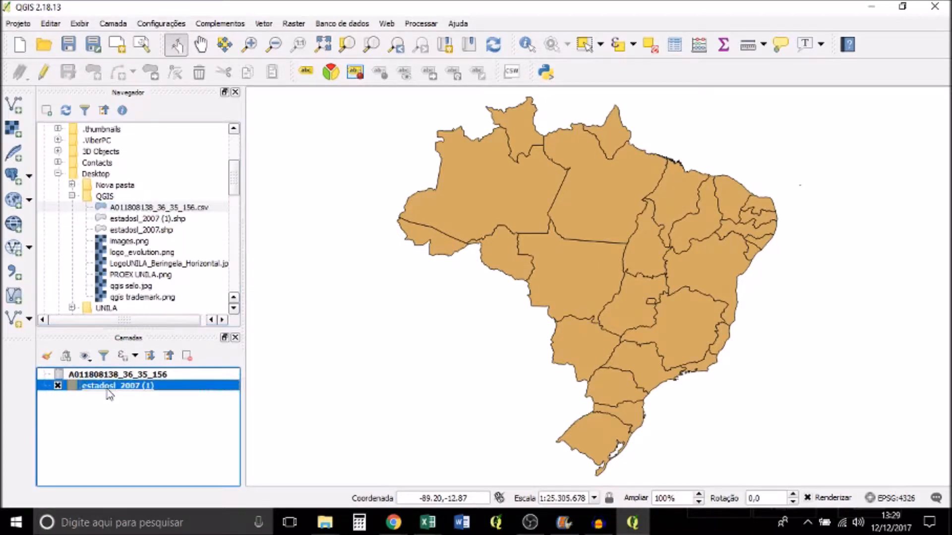
right_click(109, 394)
left_click(169, 284)
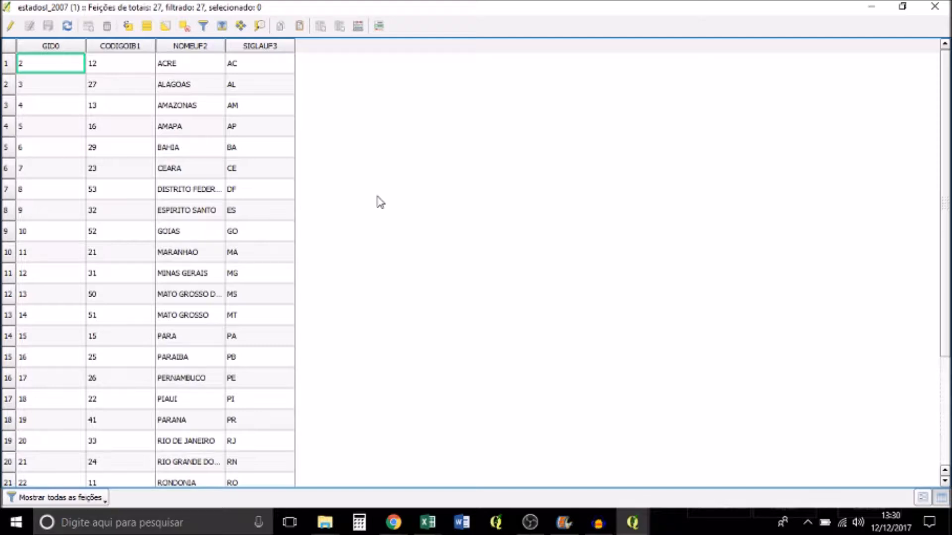
left_click(935, 6)
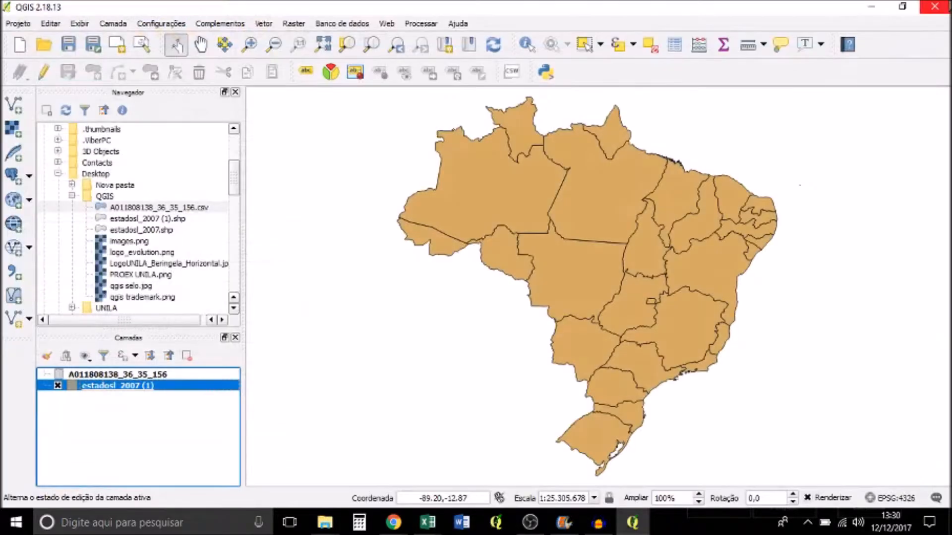
Step: Examine the attribute table of the HOSPITAL1 hospital None layer and its source workbook HOSPITAL1 in Excel
right_click(137, 375)
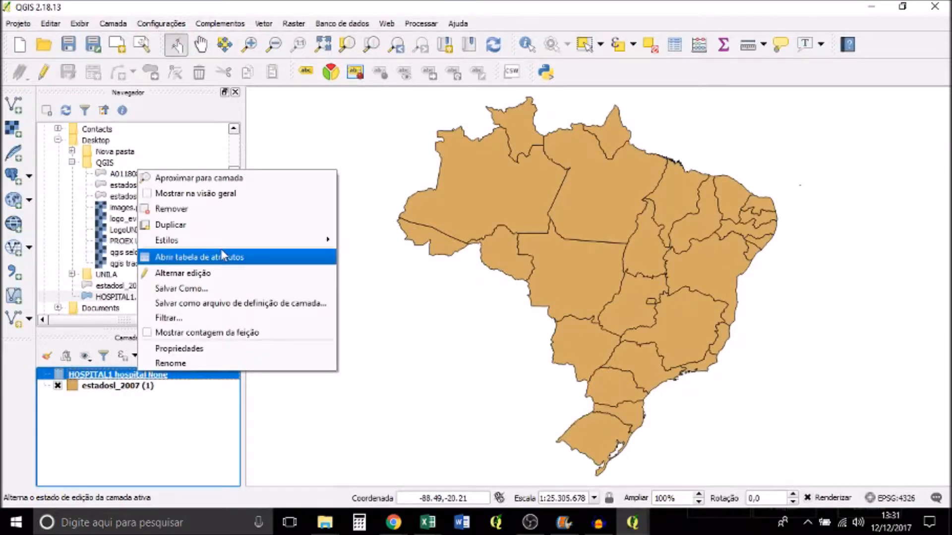
left_click(221, 249)
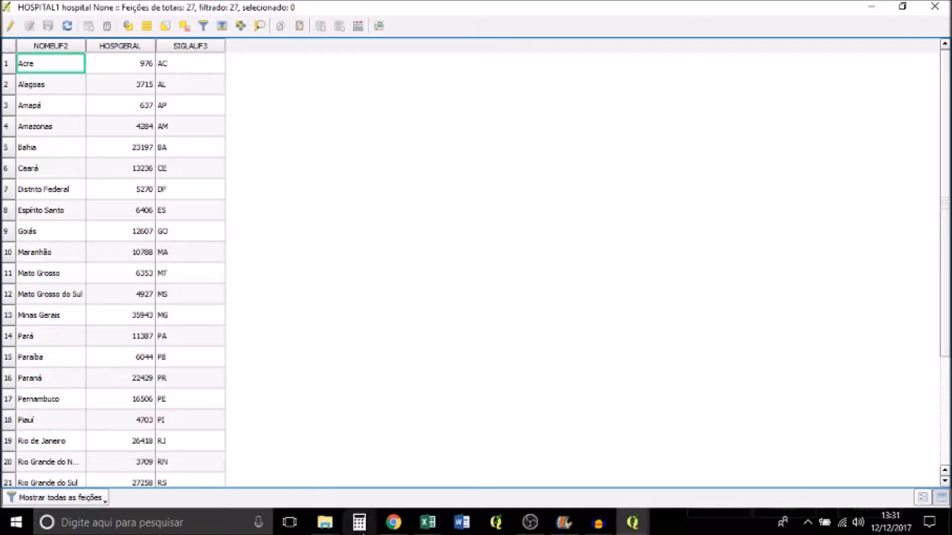
mouse_move(428, 522)
mouse_move(492, 466)
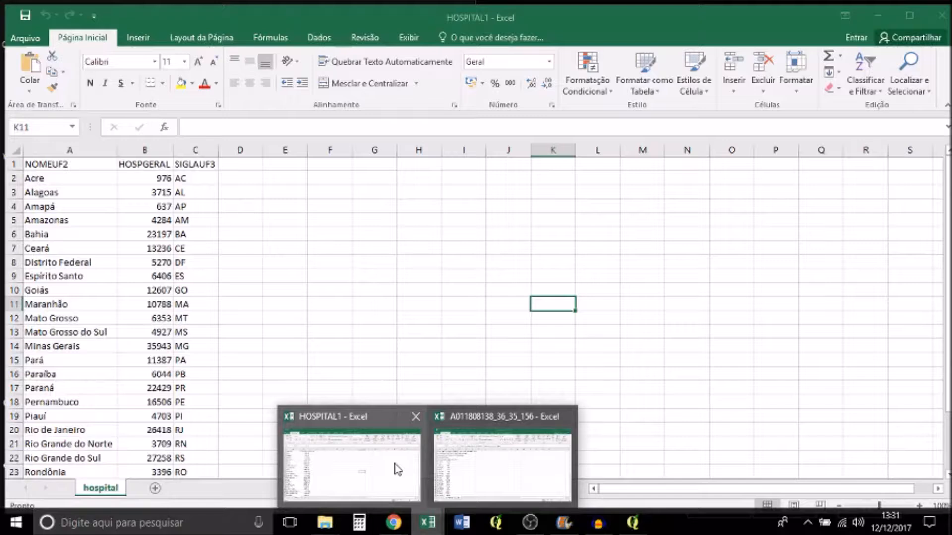
left_click(392, 468)
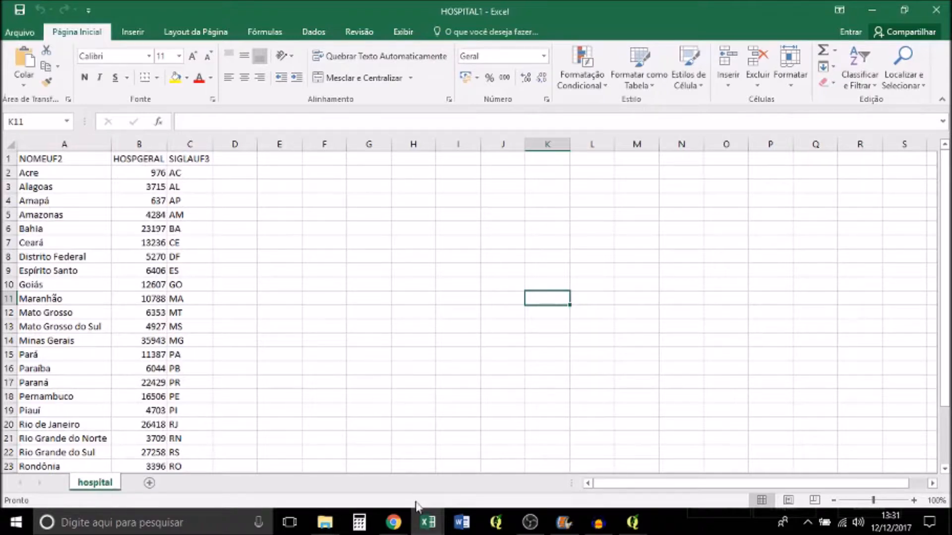
Step: Switch back to QGIS and close the extra empty project window, keeping the one with the Brazil map
left_click(633, 522)
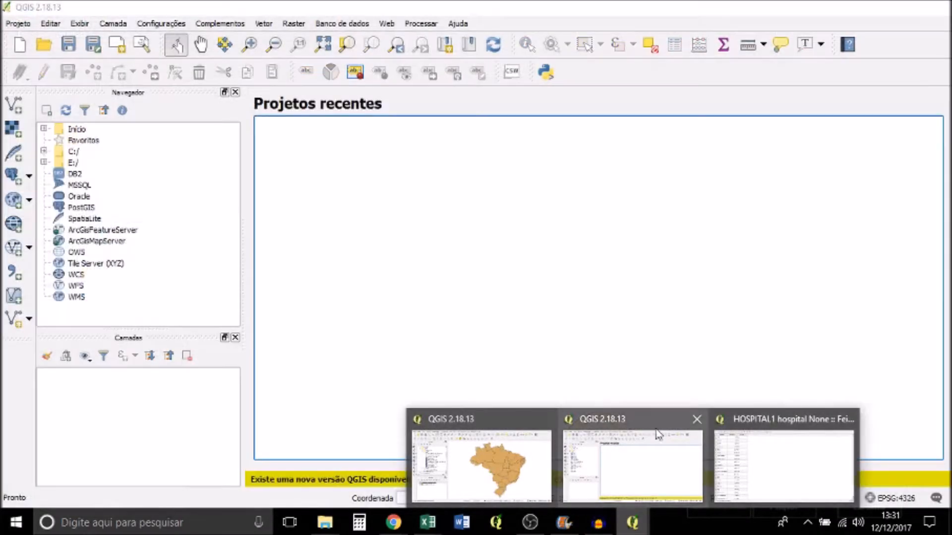
left_click(696, 422)
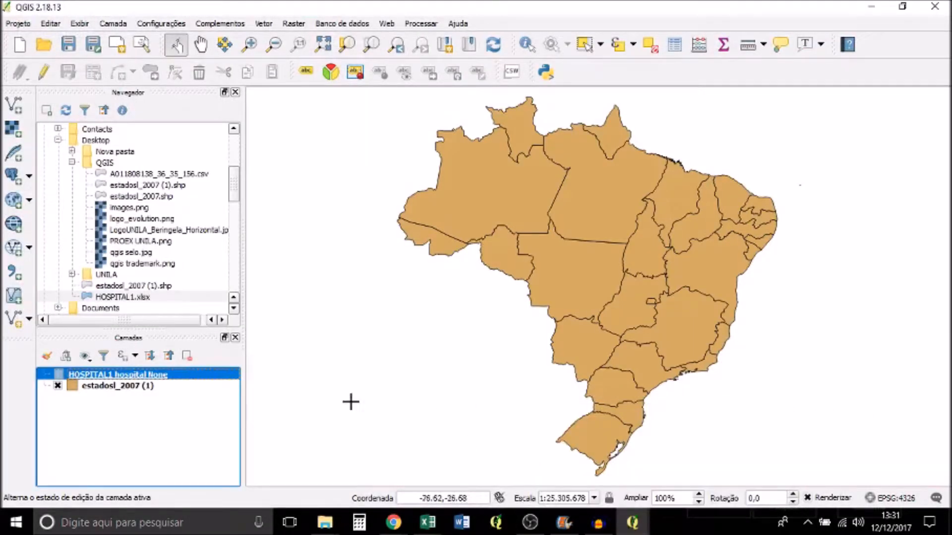
Step: Style the estadosl_2007 (1) layer as Categorizado by the NOMEUF2 column, classify its values and apply the style
left_click(141, 386)
right_click(137, 392)
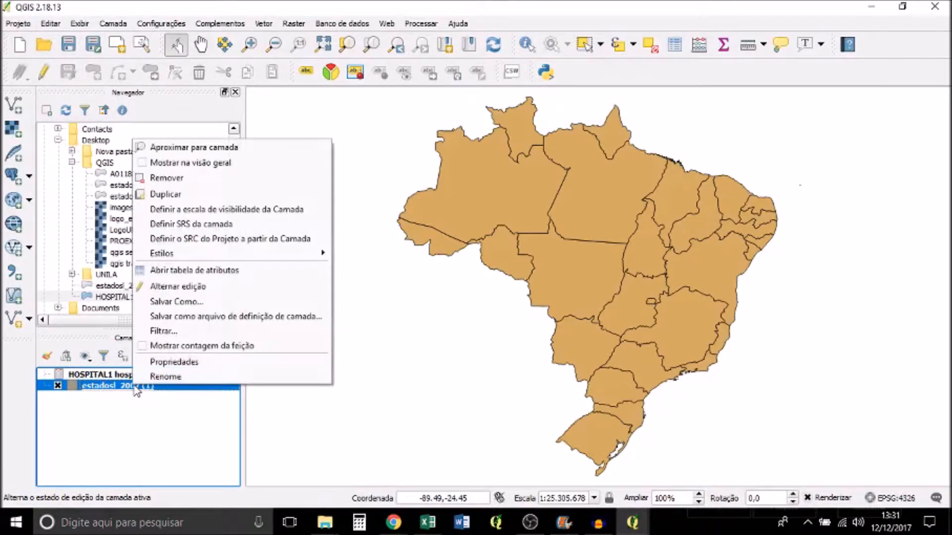
left_click(190, 363)
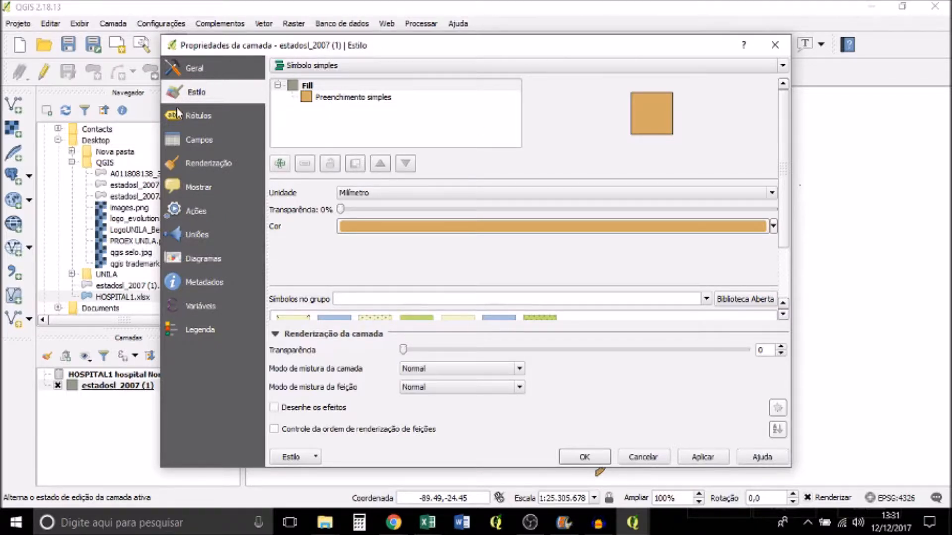
left_click(338, 66)
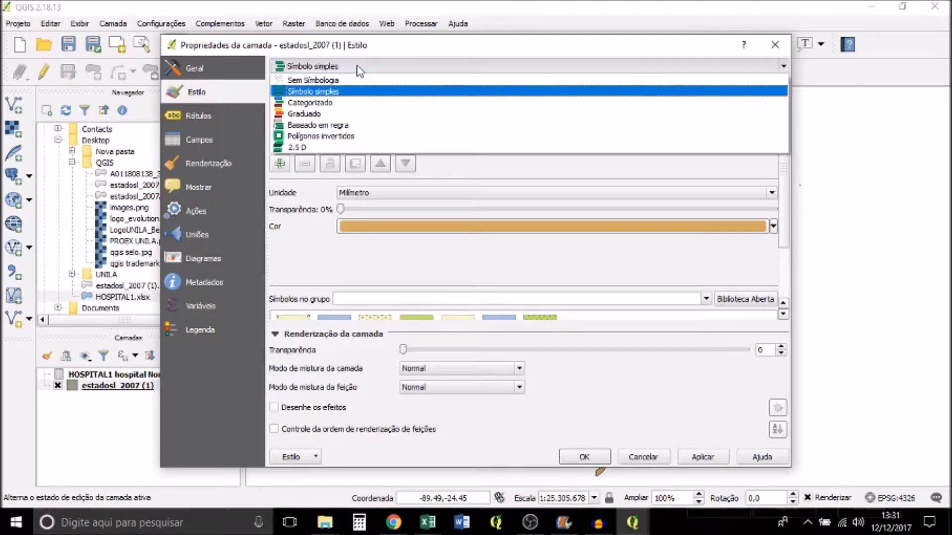
left_click(335, 103)
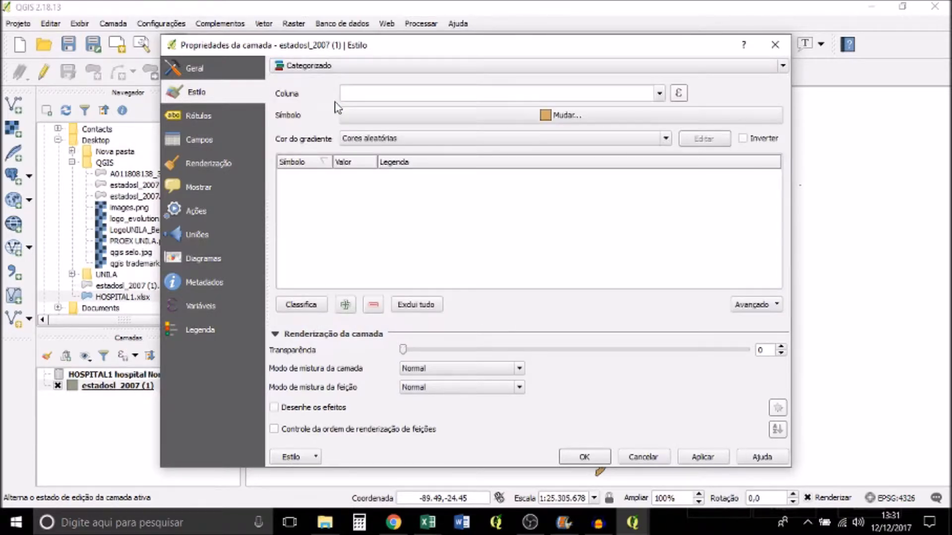
left_click(660, 94)
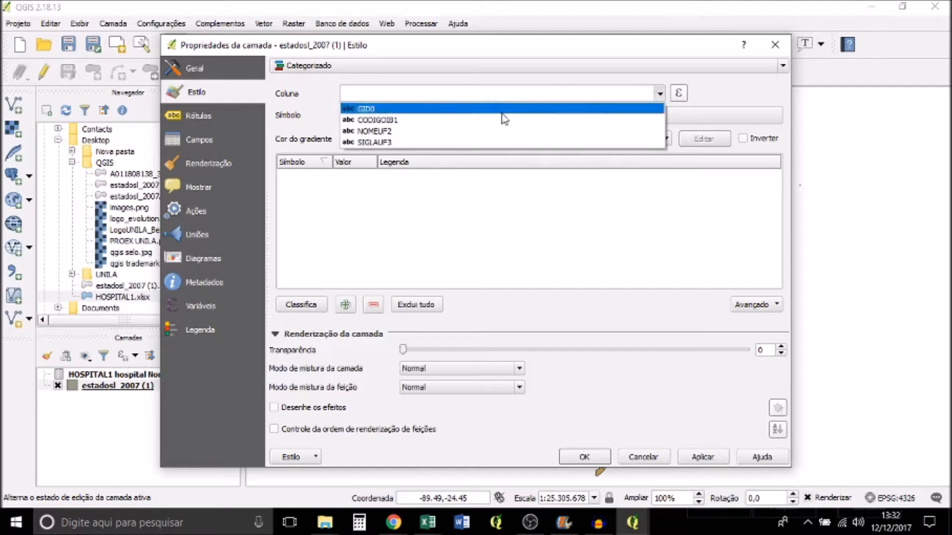
left_click(460, 132)
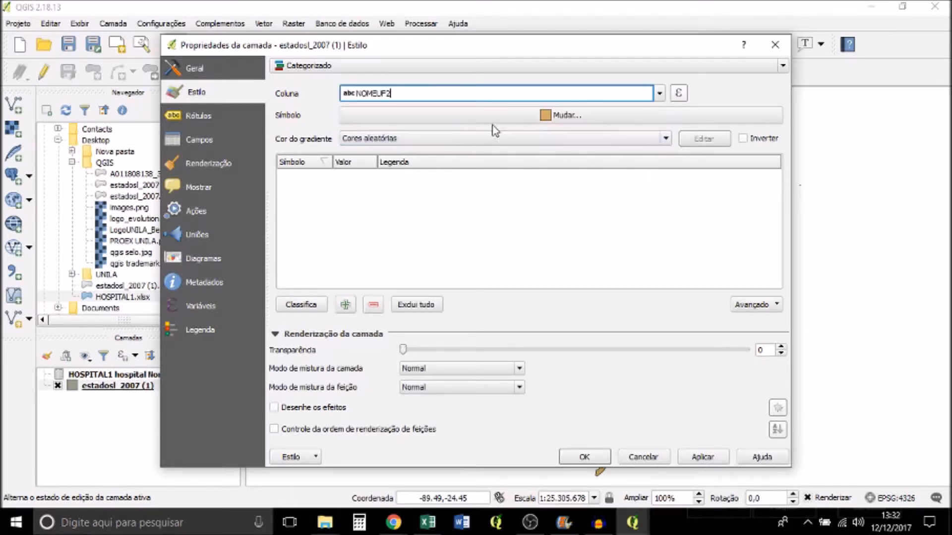
left_click(303, 306)
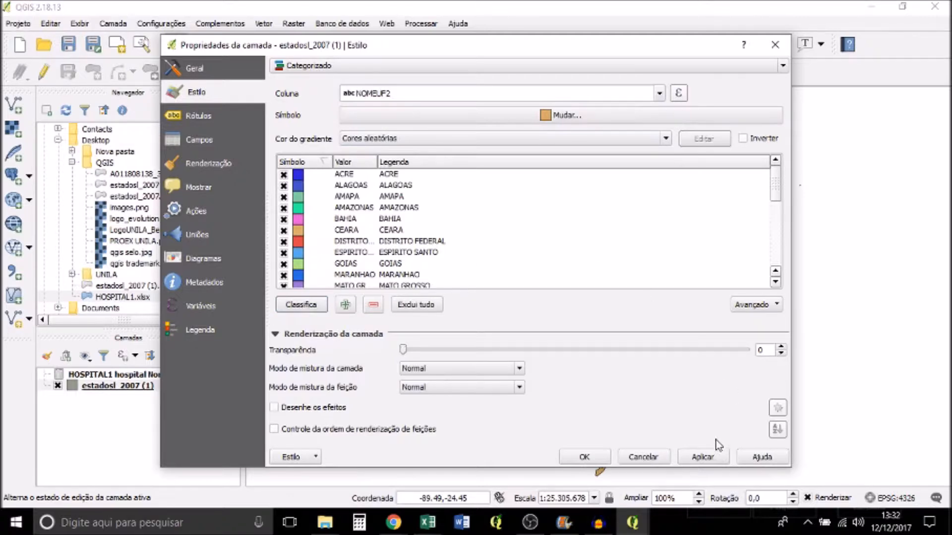
left_click(718, 457)
left_click(590, 459)
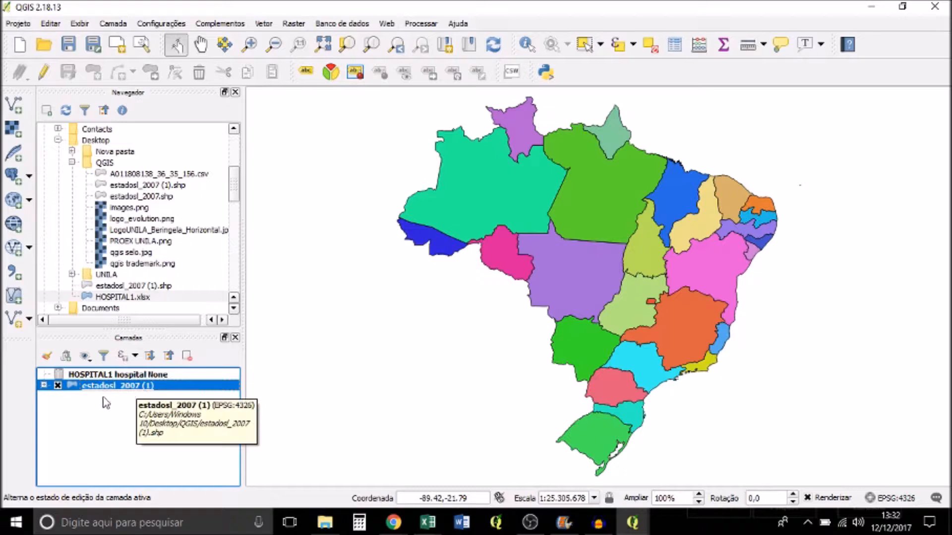
Step: Join the HOSPITAL1 hospital None table to the estadosl_2007 (1) layer, using SIGLAUF3 as both the join field and the target field
right_click(126, 390)
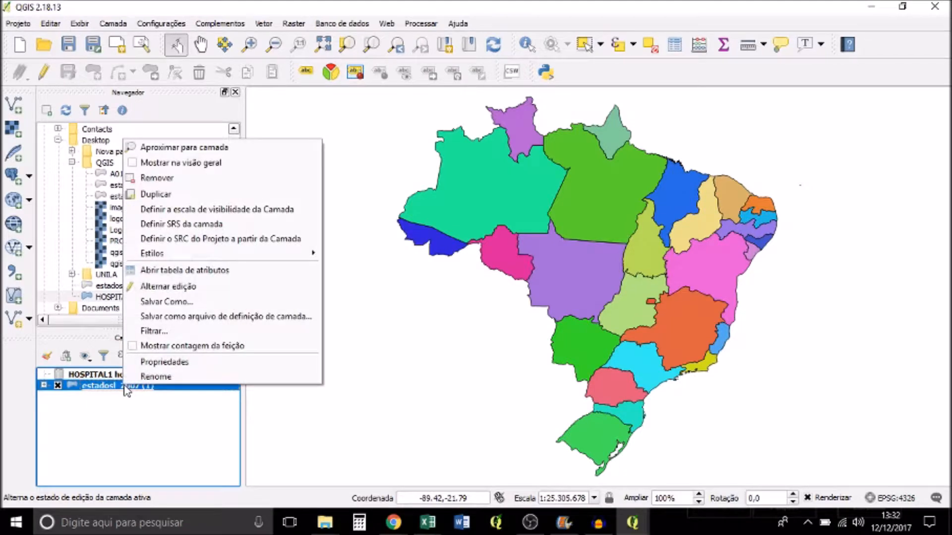
left_click(164, 362)
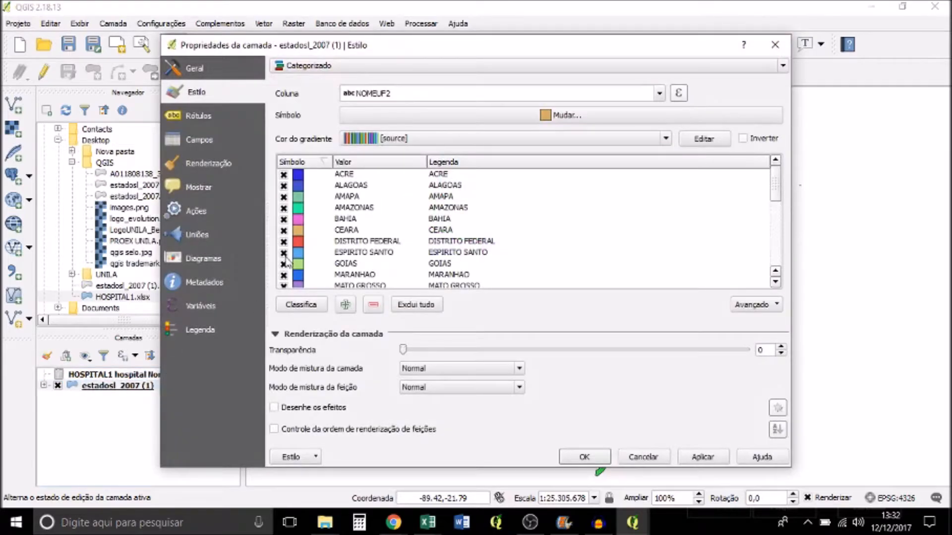
left_click(199, 236)
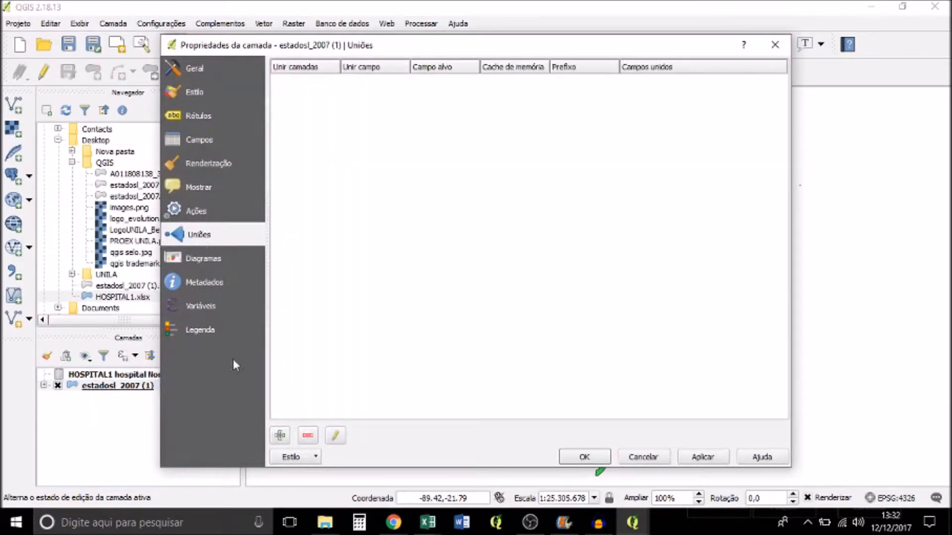
left_click(280, 436)
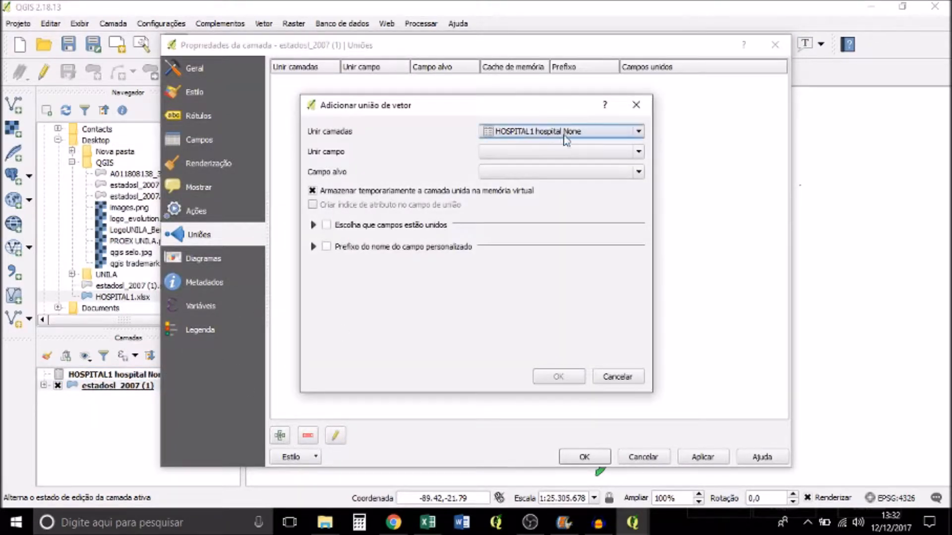
left_click(637, 152)
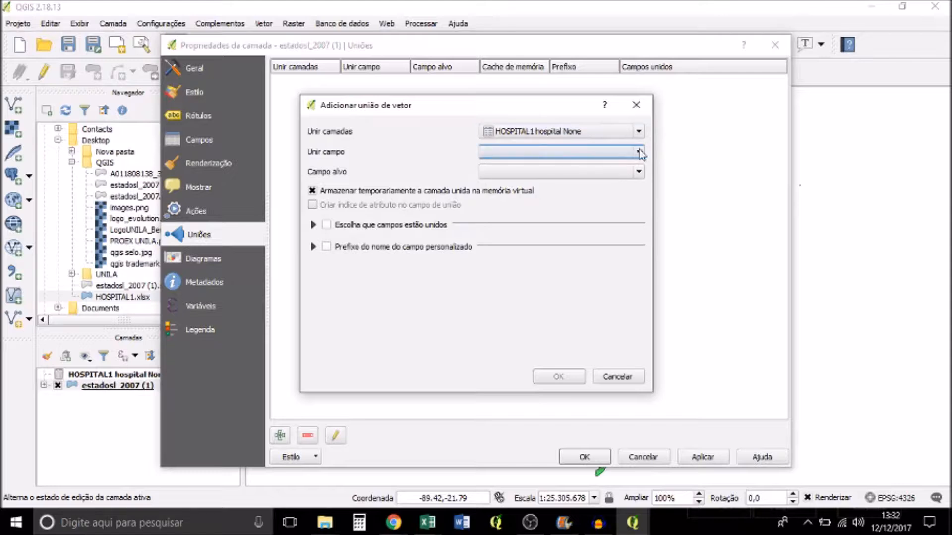
left_click(640, 152)
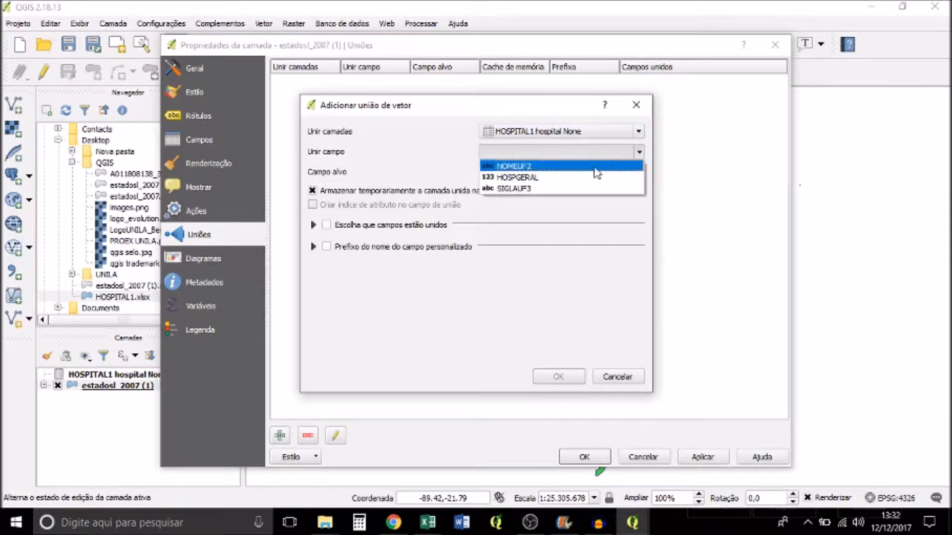
left_click(574, 188)
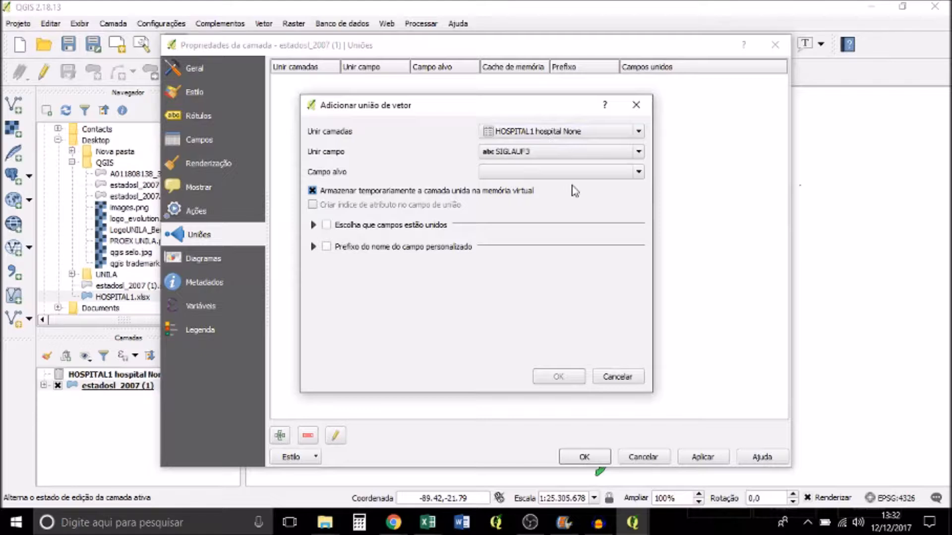
left_click(639, 172)
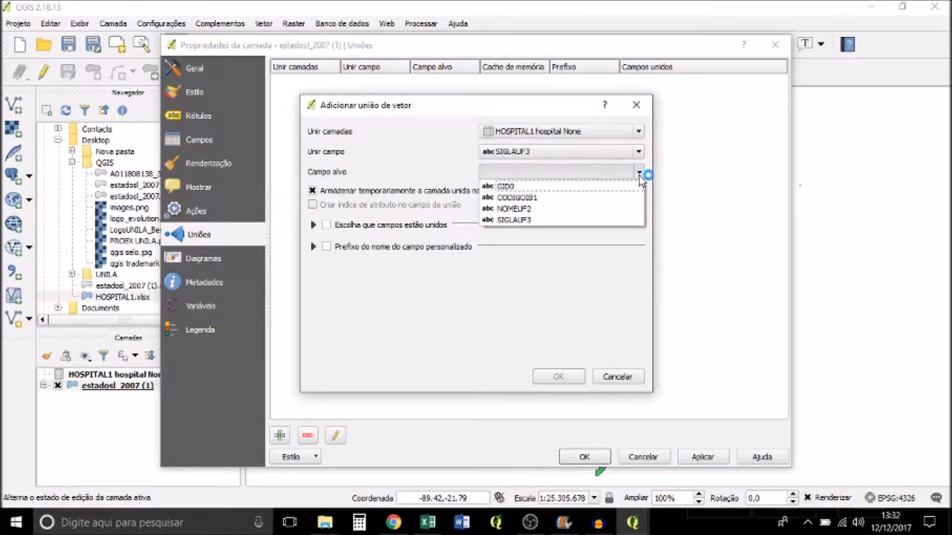
left_click(565, 220)
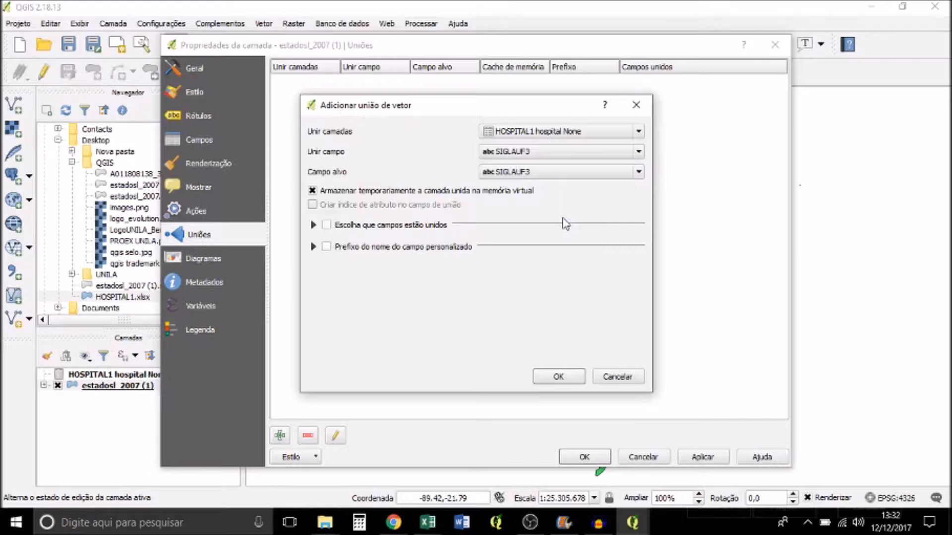
left_click(576, 378)
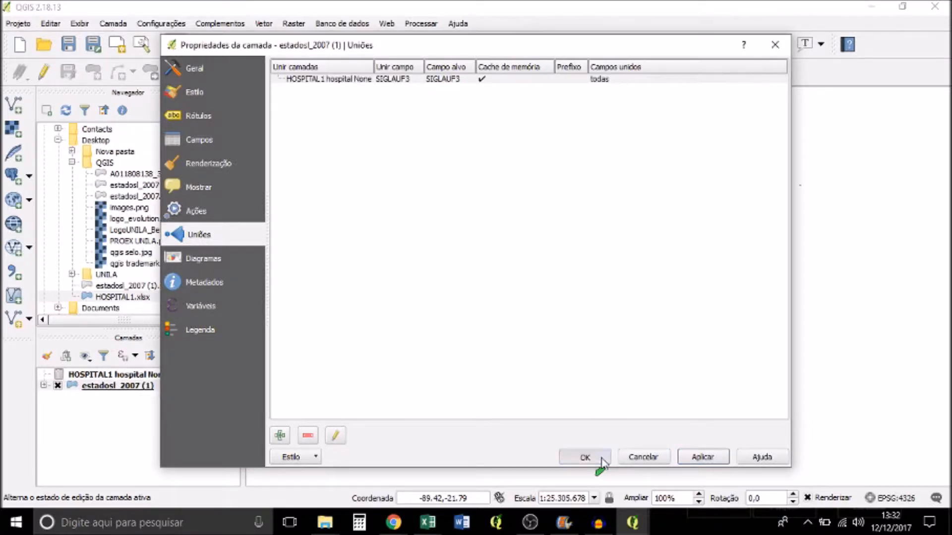
left_click(595, 458)
Step: Examine the joined hospital columns in the attribute table of the estadosl_2007 (1) layer, and close the table
right_click(118, 395)
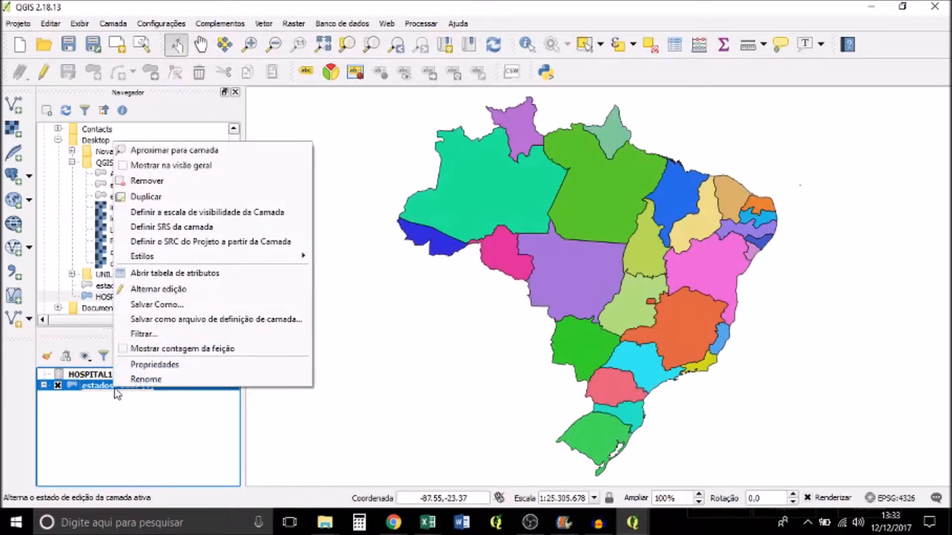
left_click(175, 273)
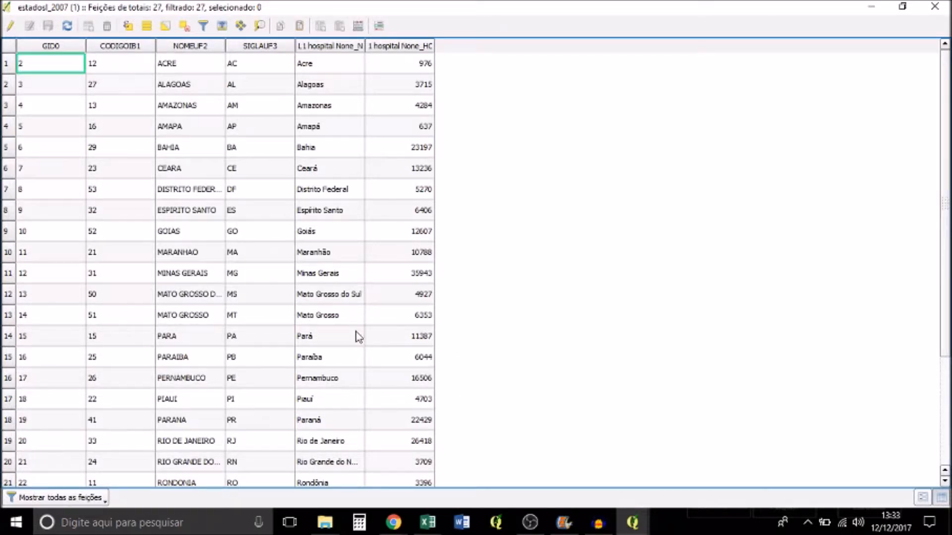
scroll(408, 387, "down", 2)
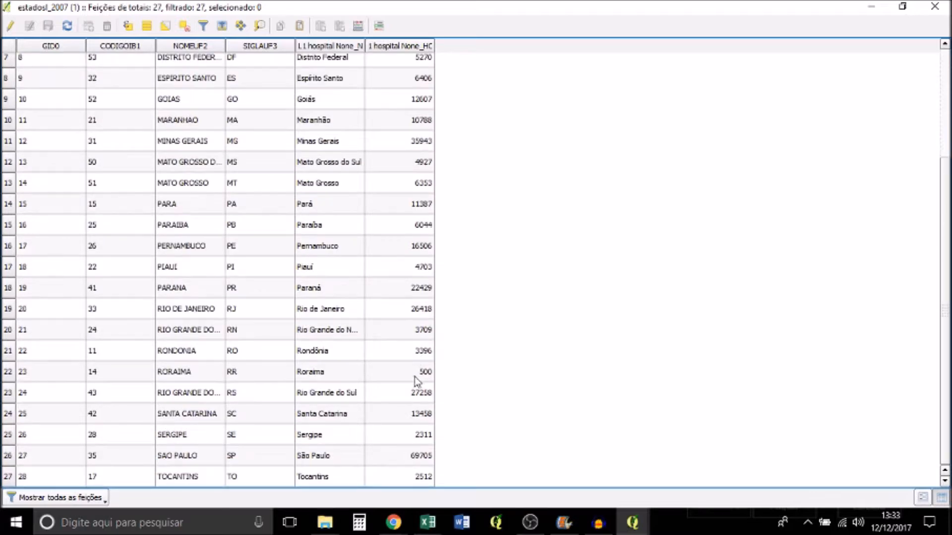
scroll(412, 285, "up", 2)
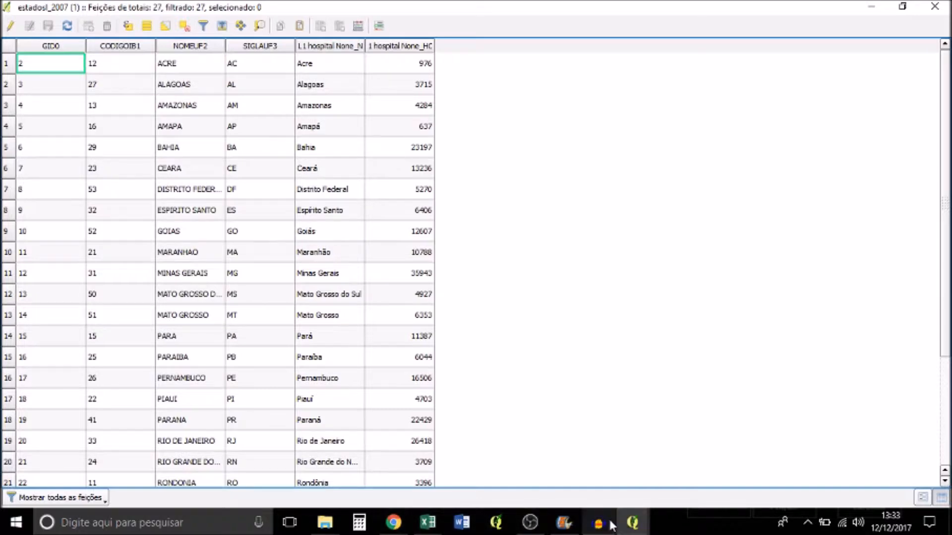
left_click(935, 6)
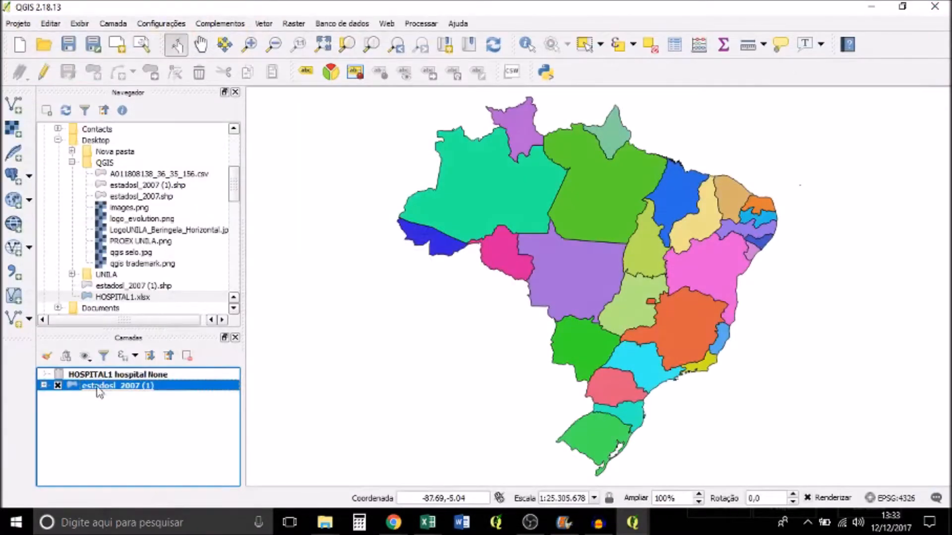
Step: Change the estadosl_2007 (1) layer style to Graduado, based on the HOSPITAL1 hospital None_HOSPGERAL column
right_click(137, 389)
left_click(190, 366)
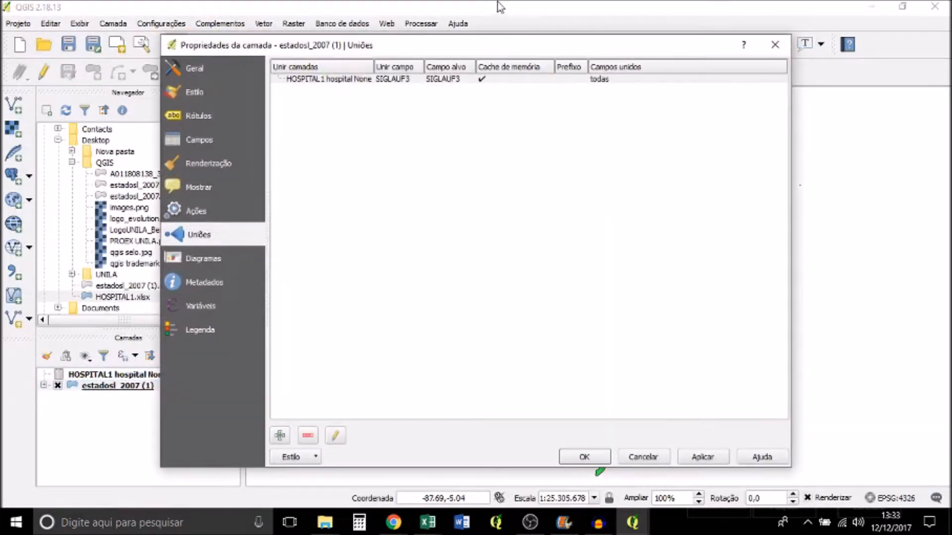
left_click_drag(524, 50, 234, 52)
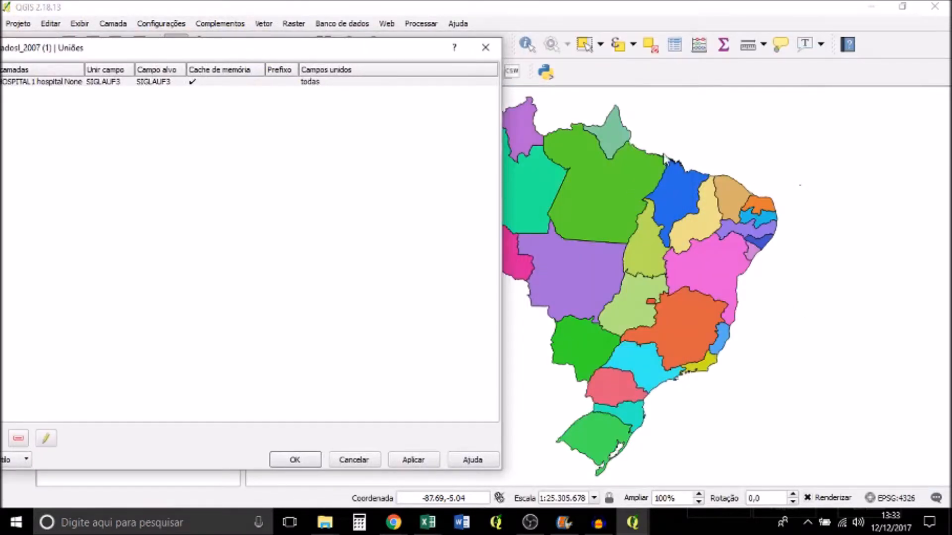
left_click_drag(261, 53, 427, 53)
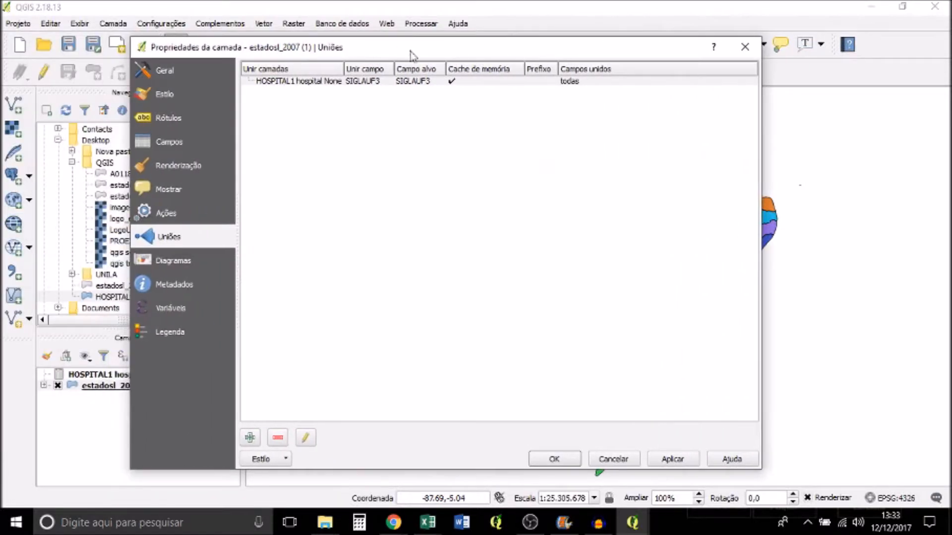
left_click(158, 95)
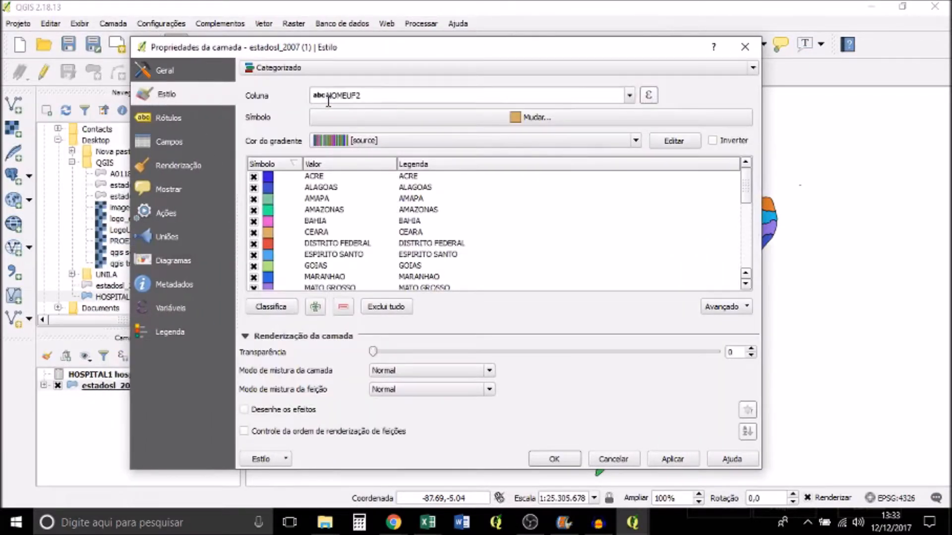
left_click(414, 72)
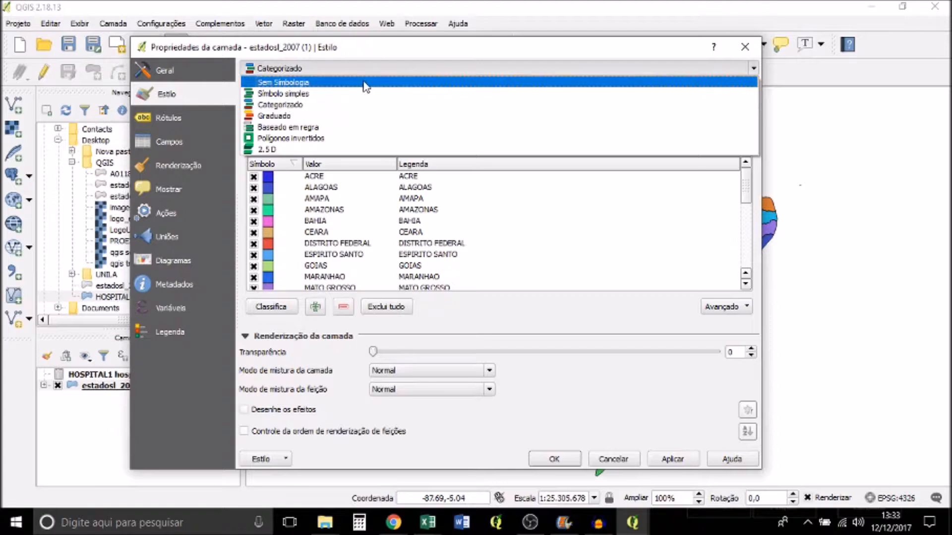
left_click(337, 113)
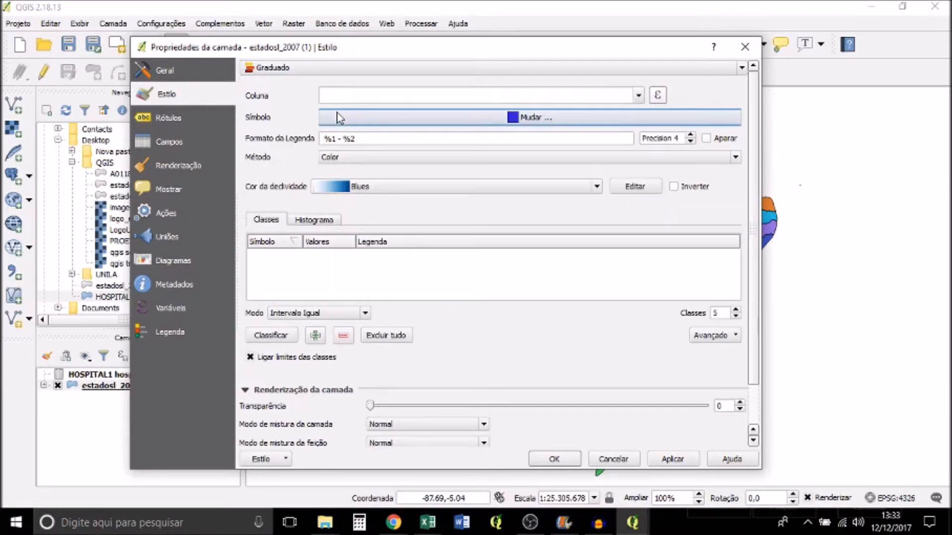
left_click(635, 95)
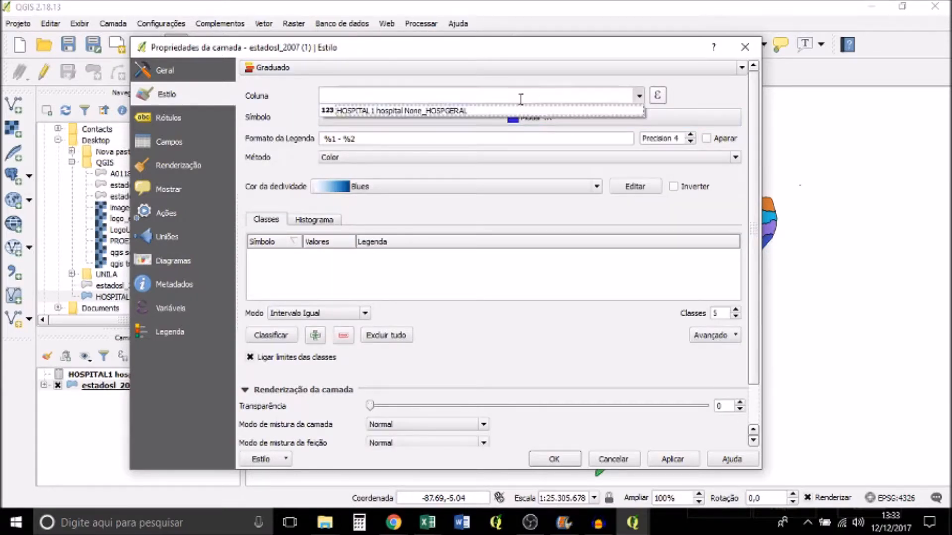
left_click(491, 111)
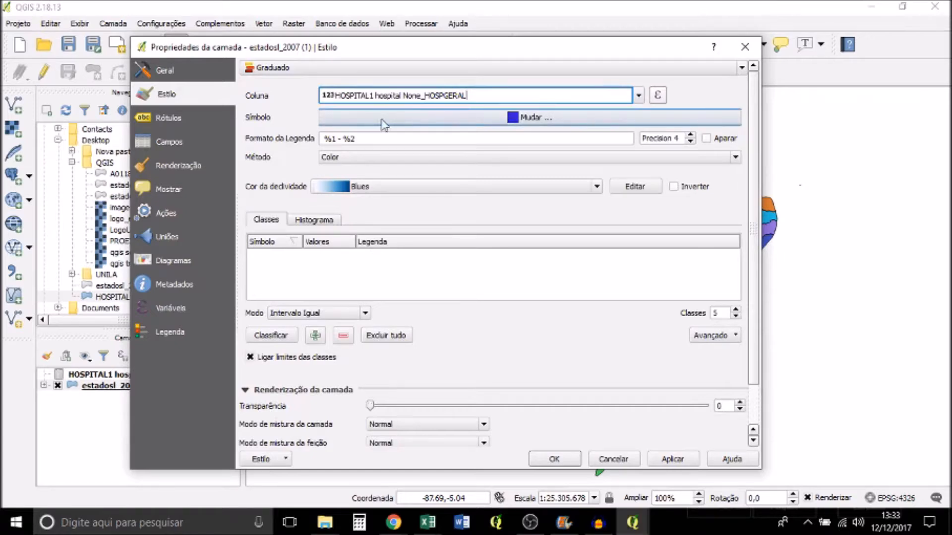
Step: Set the color ramp of the graduated style to Purples
left_click(406, 187)
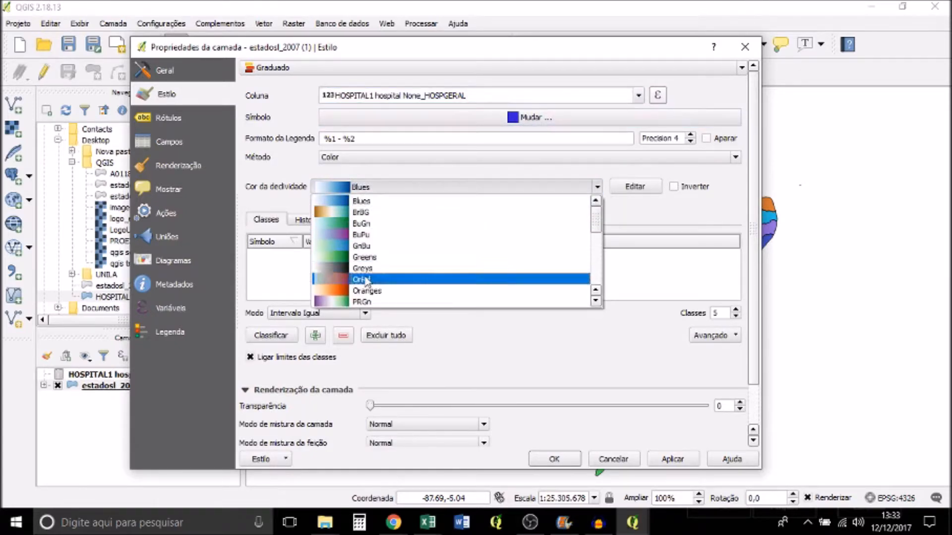
scroll(383, 258, "down", 6)
scroll(383, 258, "down", 3)
scroll(384, 258, "up", 5)
scroll(383, 258, "up", 3)
scroll(383, 263, "down", 4)
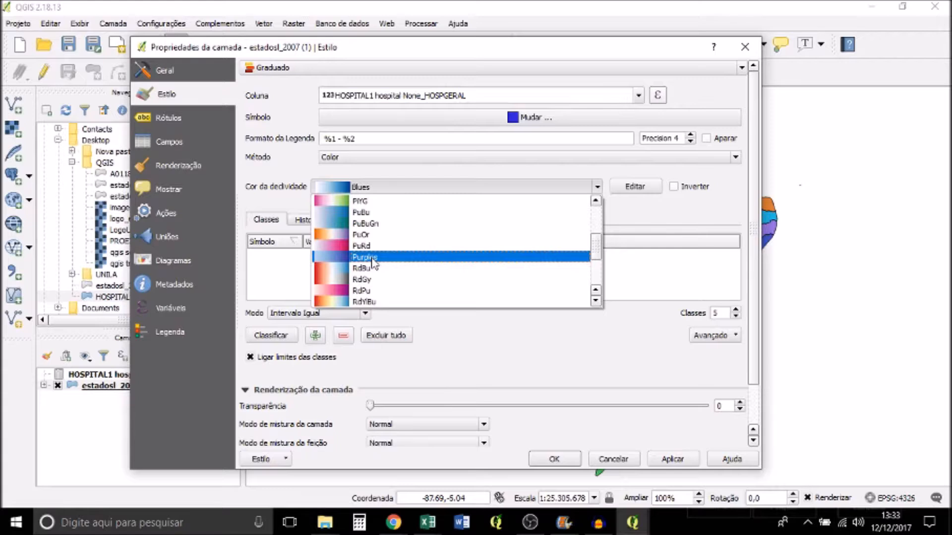
left_click(378, 258)
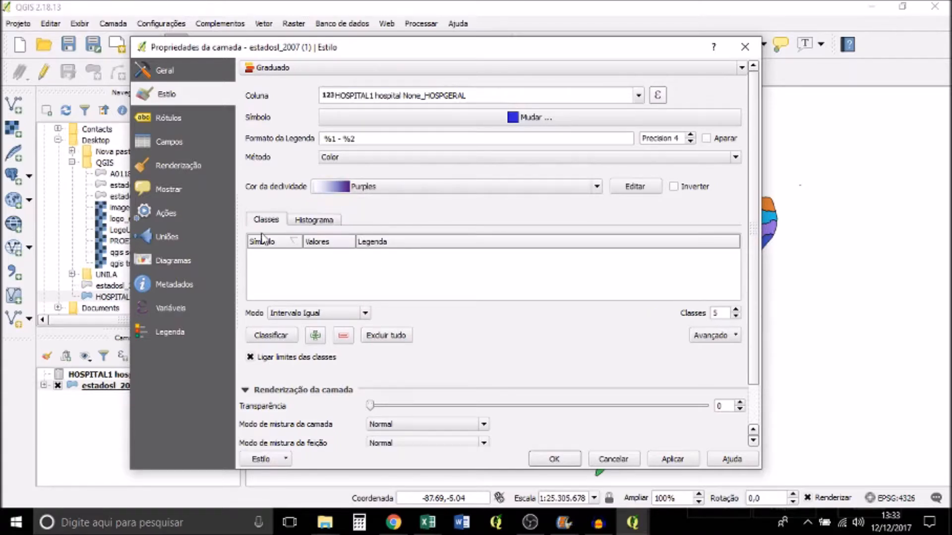
Step: Classify the values with the Quebras Naturais (jenks) mode and review the class ranges
left_click(365, 313)
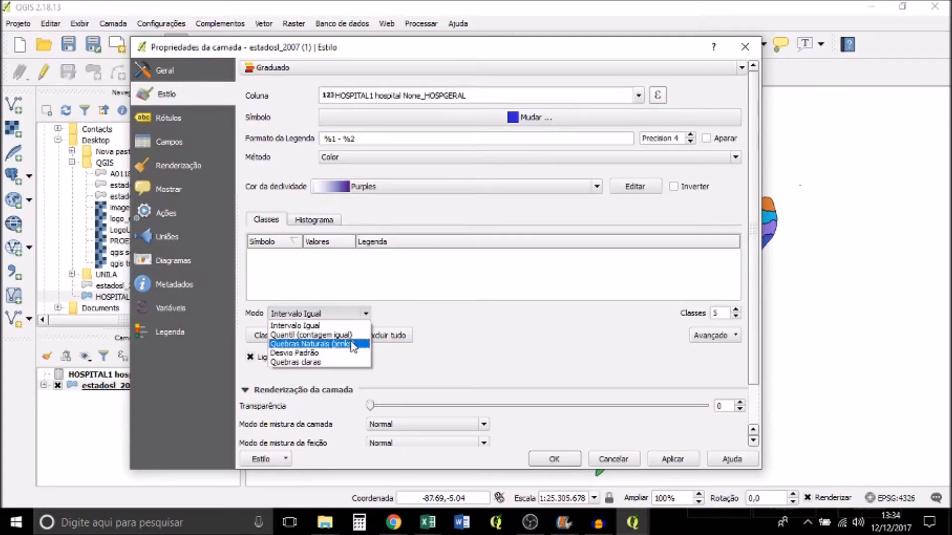
left_click(353, 344)
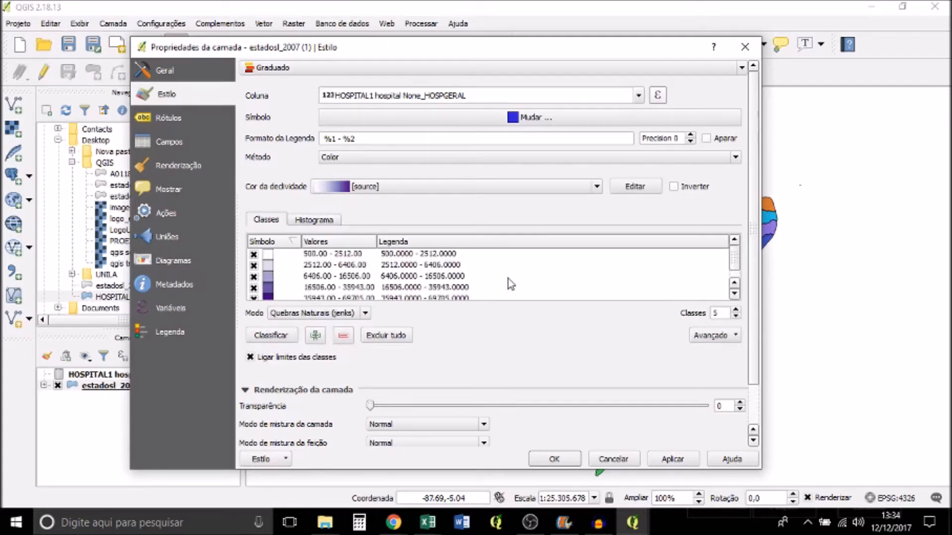
scroll(508, 285, "down", 1)
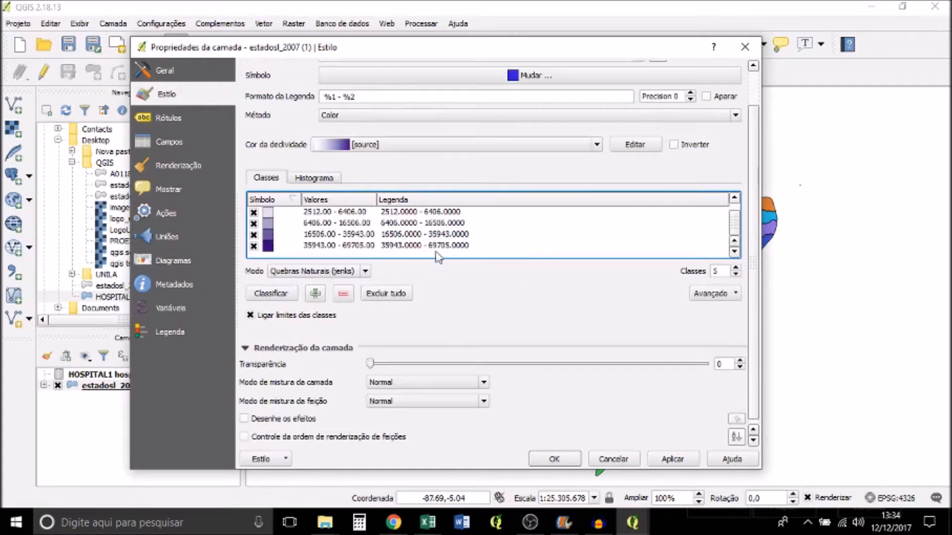
scroll(355, 243, "up", 2)
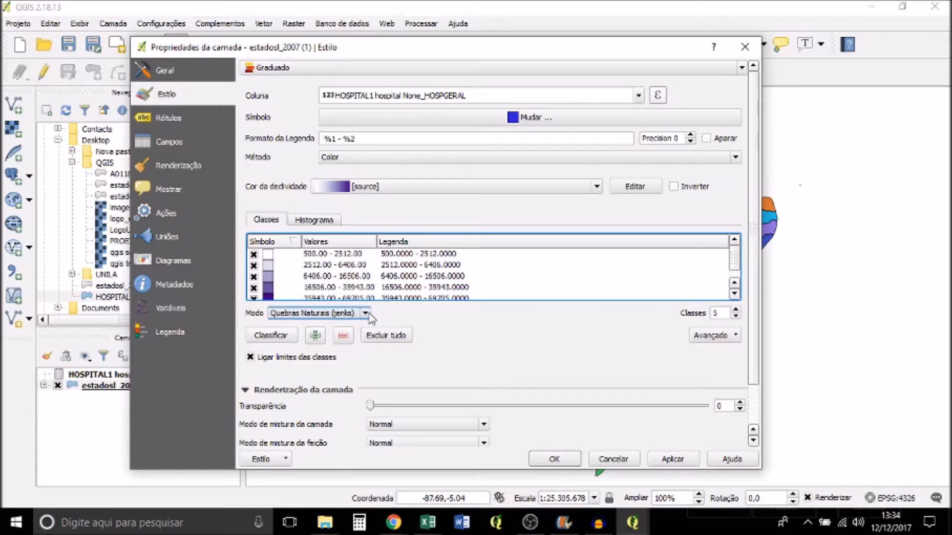
Step: Load the values into the histogram, move the fourth class break to about 37945, and apply the style to the layer
left_click(328, 220)
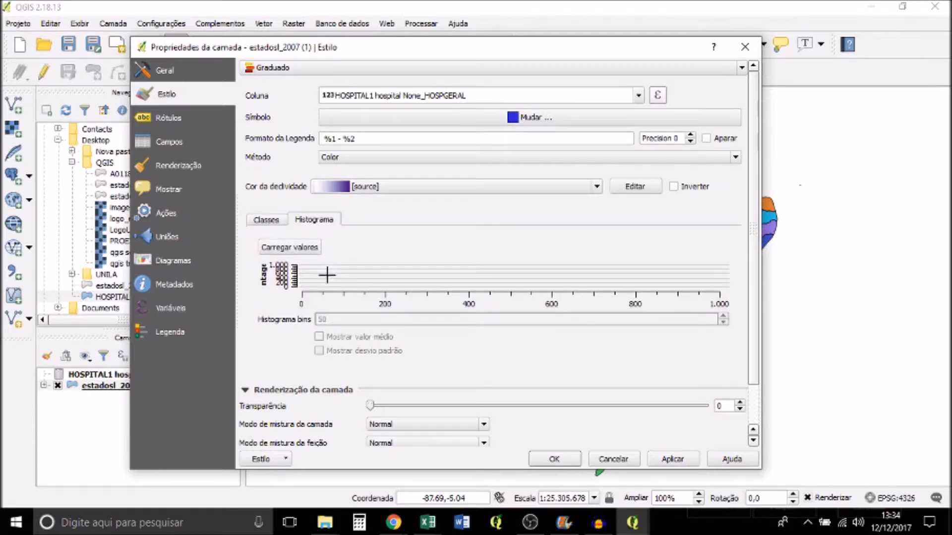
left_click(290, 251)
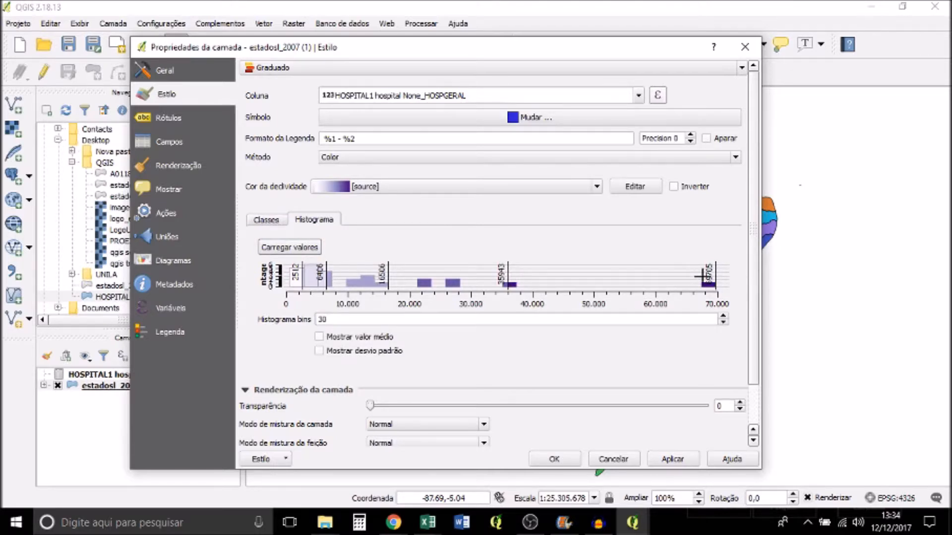
left_click_drag(506, 270, 520, 270)
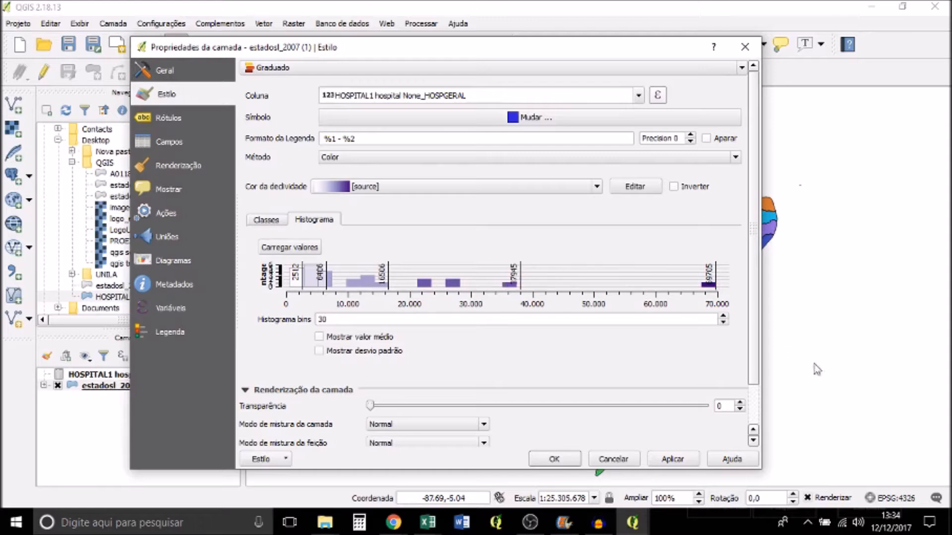
left_click(677, 459)
left_click(578, 460)
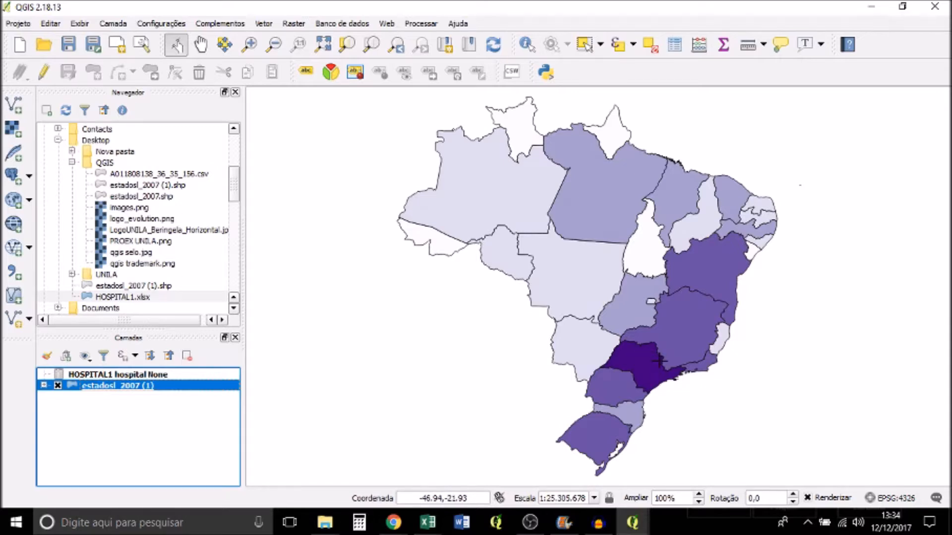
Step: Set the graduated style of the estadosl_2007 (1) layer to 6 classes and review the class ranges
right_click(122, 392)
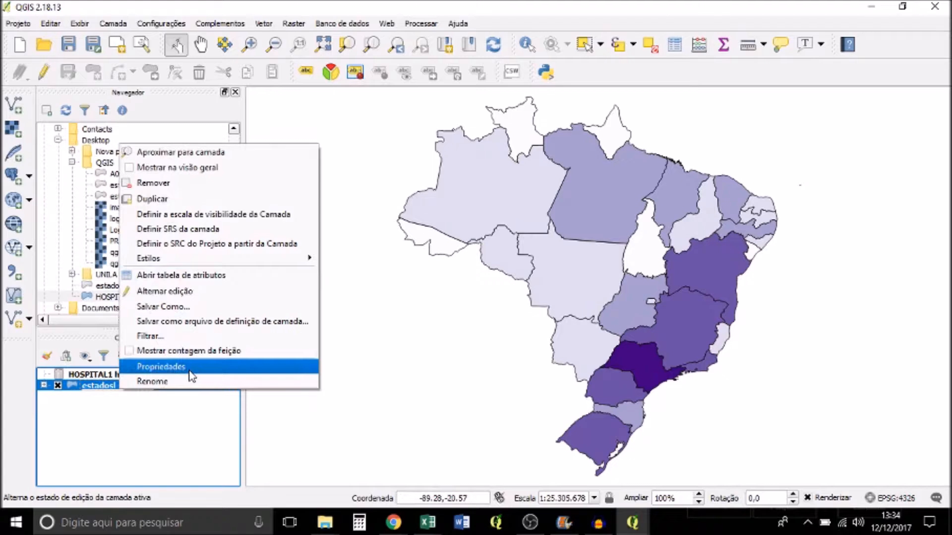
left_click(190, 369)
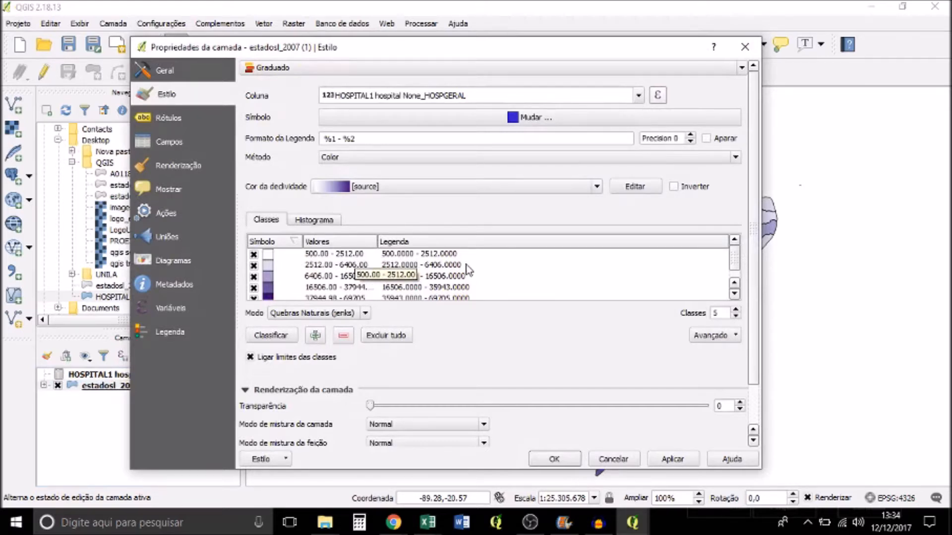
left_click(736, 309)
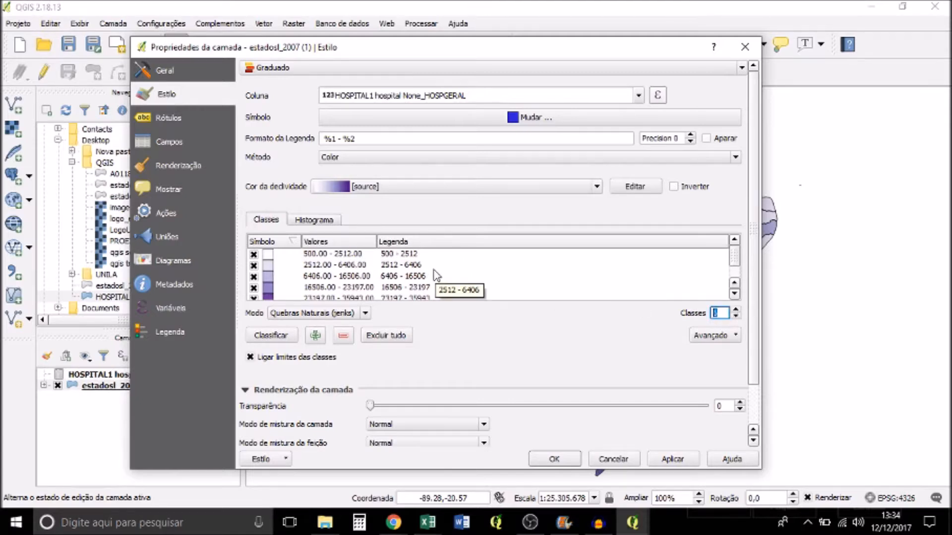
scroll(436, 275, "down", 1)
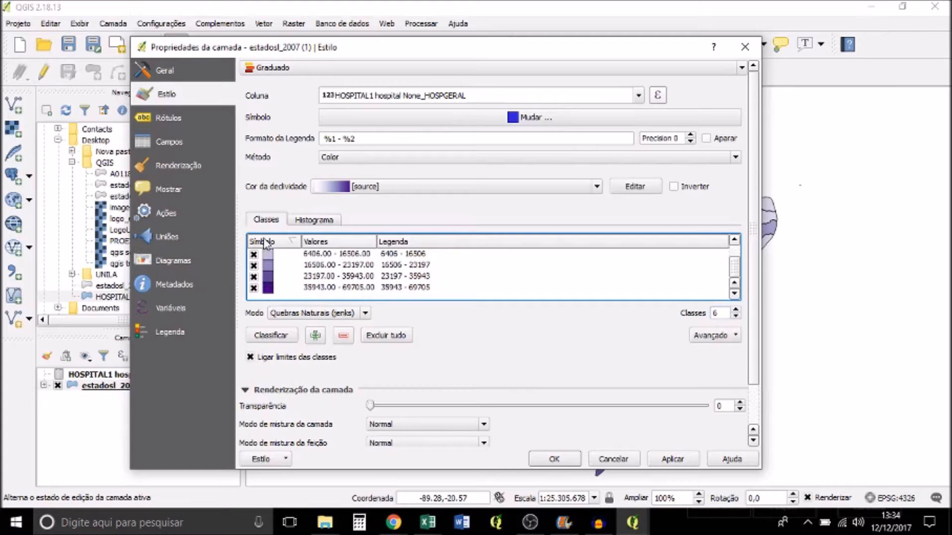
Step: Load the values into the histogram and move the fifth class break to about 37000 and the fourth to about 23673
left_click(325, 222)
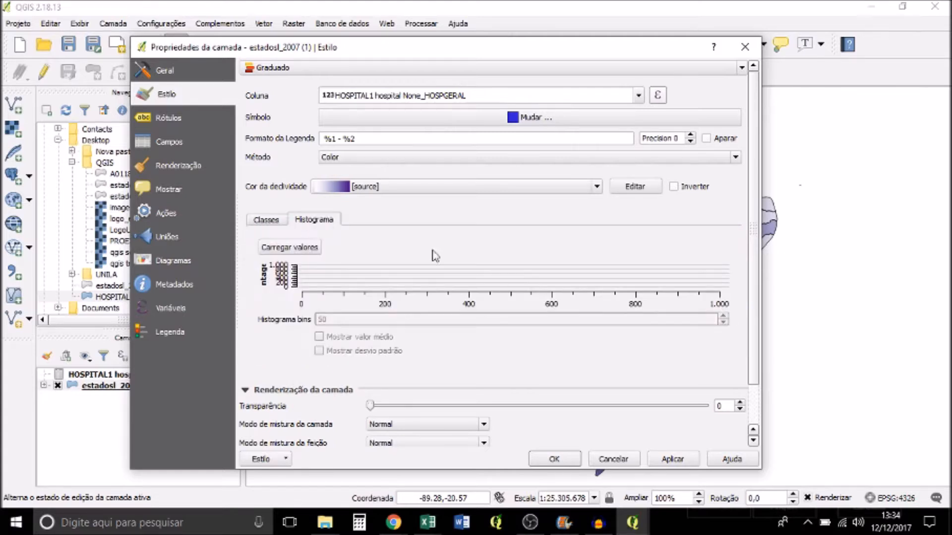
left_click(297, 247)
mouse_move(506, 271)
left_mouse_down()
mouse_move(538, 271)
mouse_move(516, 271)
left_mouse_up()
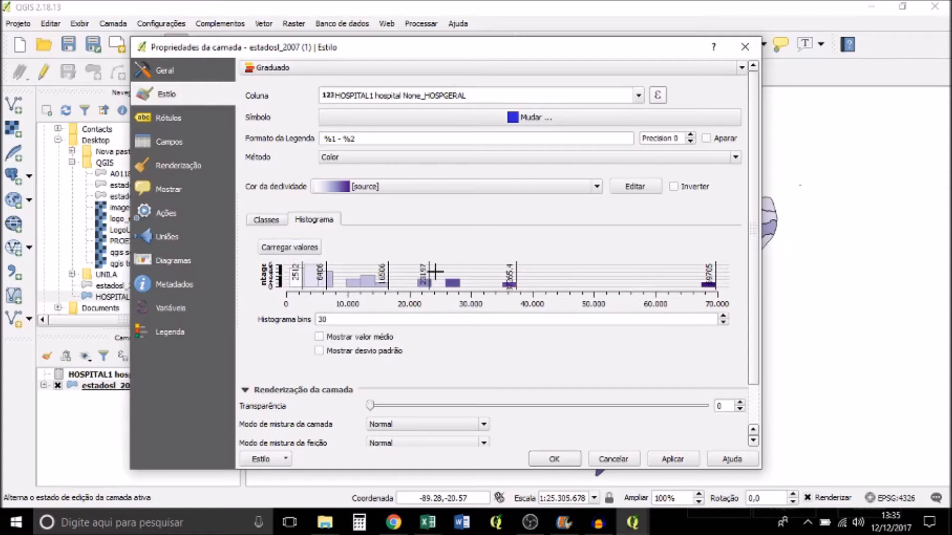
left_click_drag(428, 270, 432, 270)
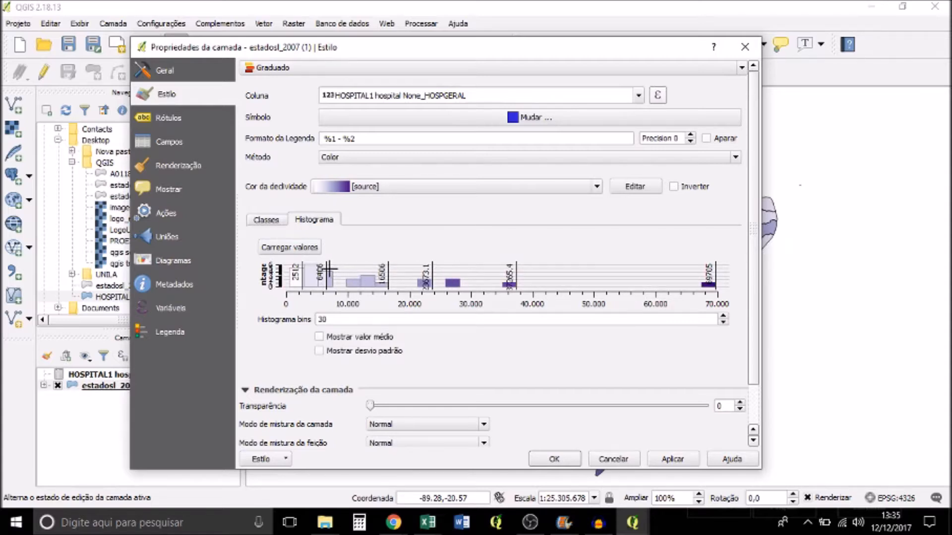
Step: Move the two lowest class breaks to about 2605 and 7589, and apply the style to the layer
mouse_move(328, 269)
left_mouse_down()
mouse_move(355, 269)
mouse_move(302, 268)
left_mouse_up()
left_click(672, 459)
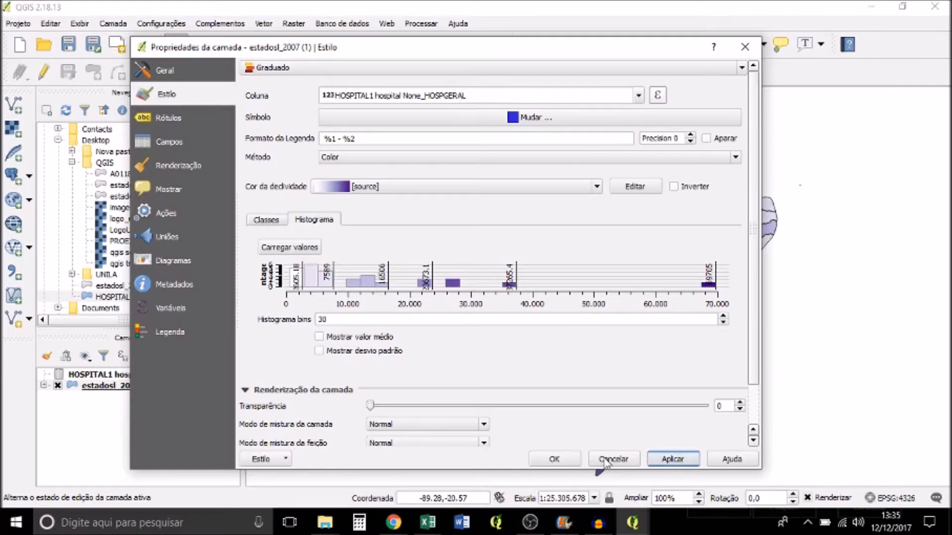
left_click(555, 460)
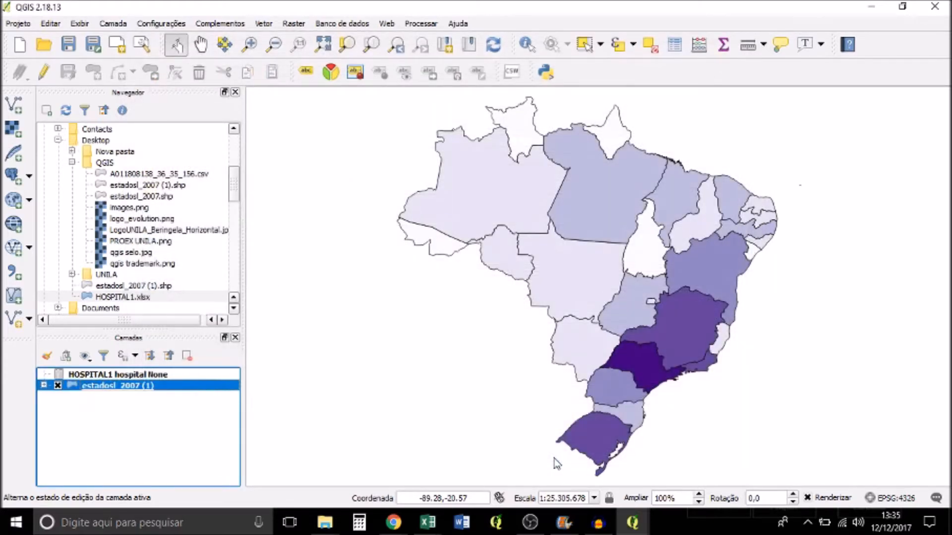